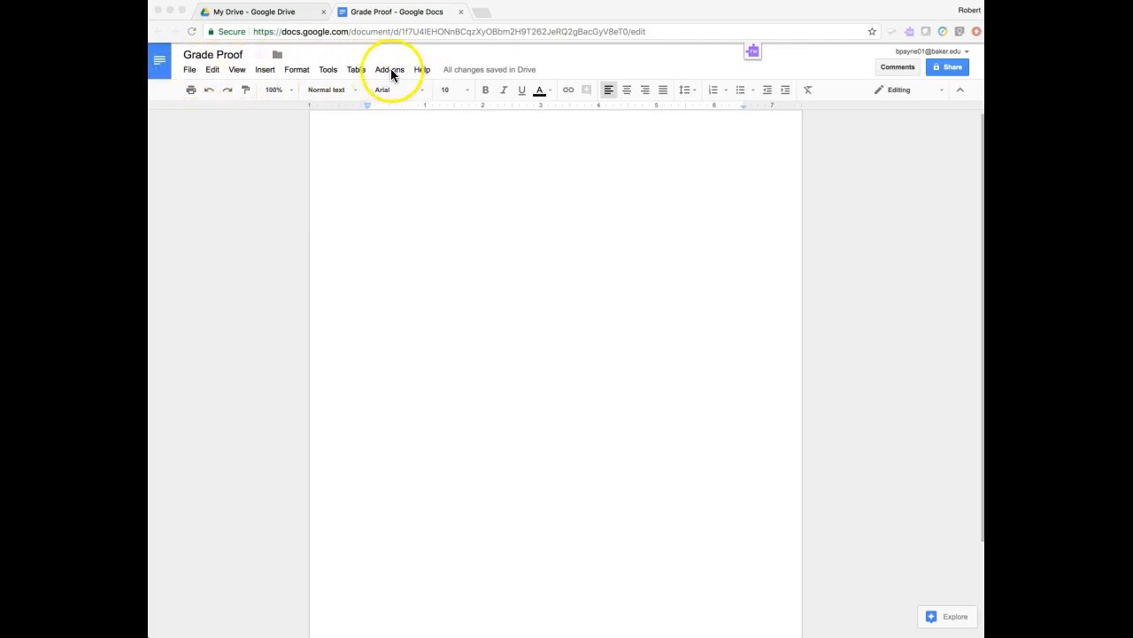
Step: Enter the error-filled sample paragraph about Saudi Arabia, South korea, Mexico, India and China in the blank document
{"action": "left_click", "coordinate": [362, 194]}
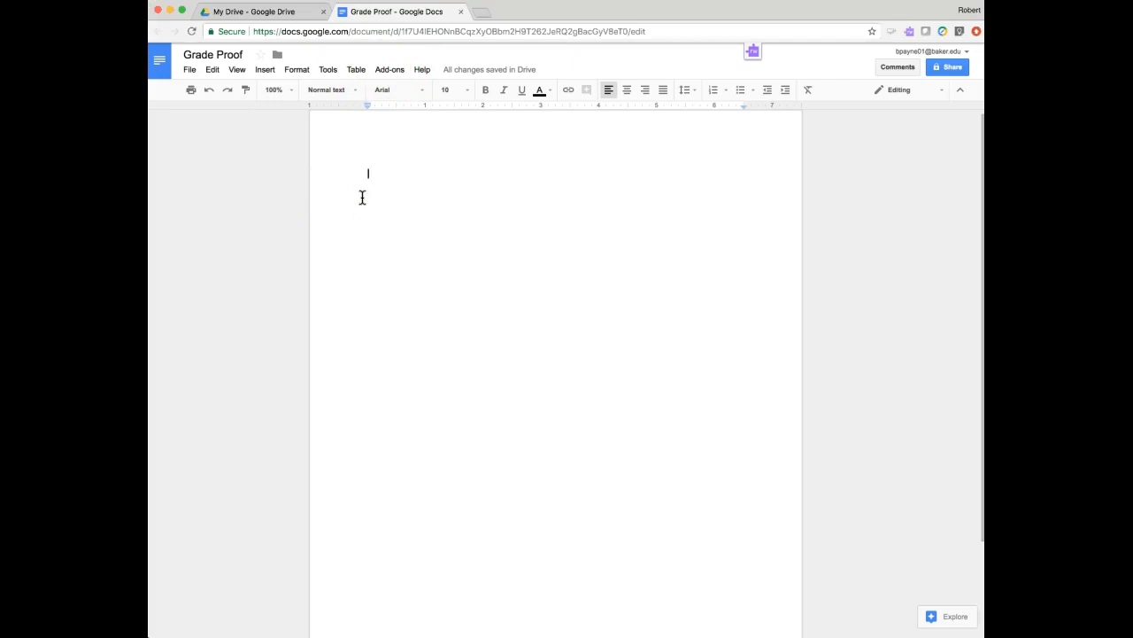
{"action": "type", "text": "I was vary shocked that Saudi Arabia was only number 14, I imagind it being higher up. I was also shocked to find  South korea to be number 13, I have never really thought of them as having a huge economy. I am not suprised by Mexico, I would think a lot of their income comes from cash crops and tourizm. India being in the top was a huge shock but China being the number one was expected. From number 1 to number 15, their are such major differences among nations, cultures, etc. its interesting to see that end performance is so a like."}
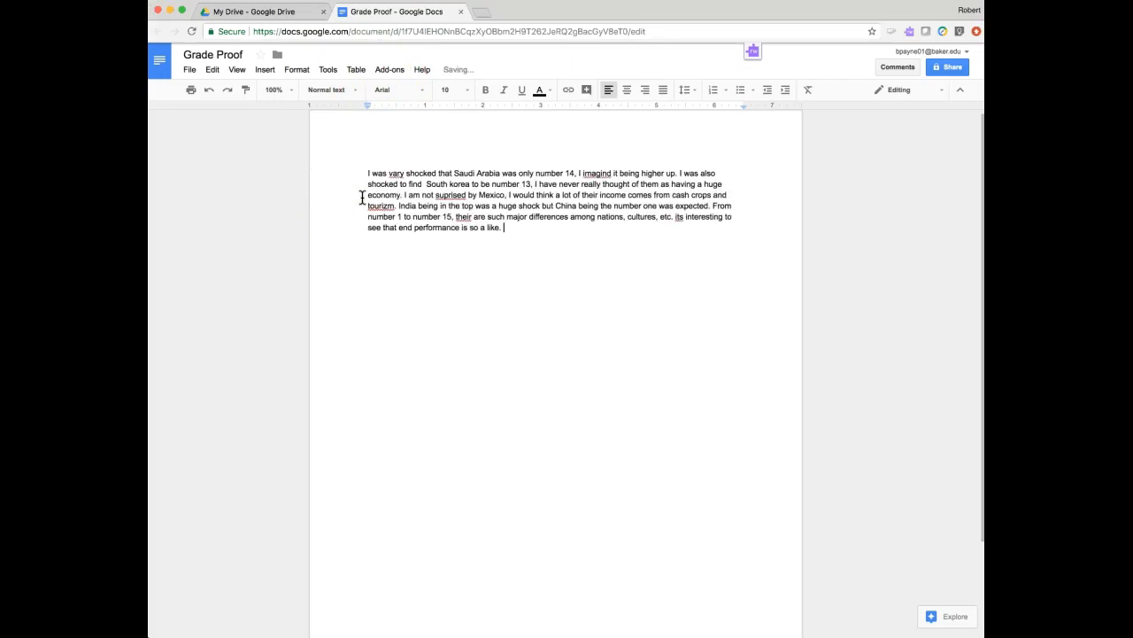
Step: Search the Google Docs add-on store for "gradeproof"
{"action": "left_click", "coordinate": [394, 70]}
{"action": "mouse_move", "coordinate": [420, 130]}
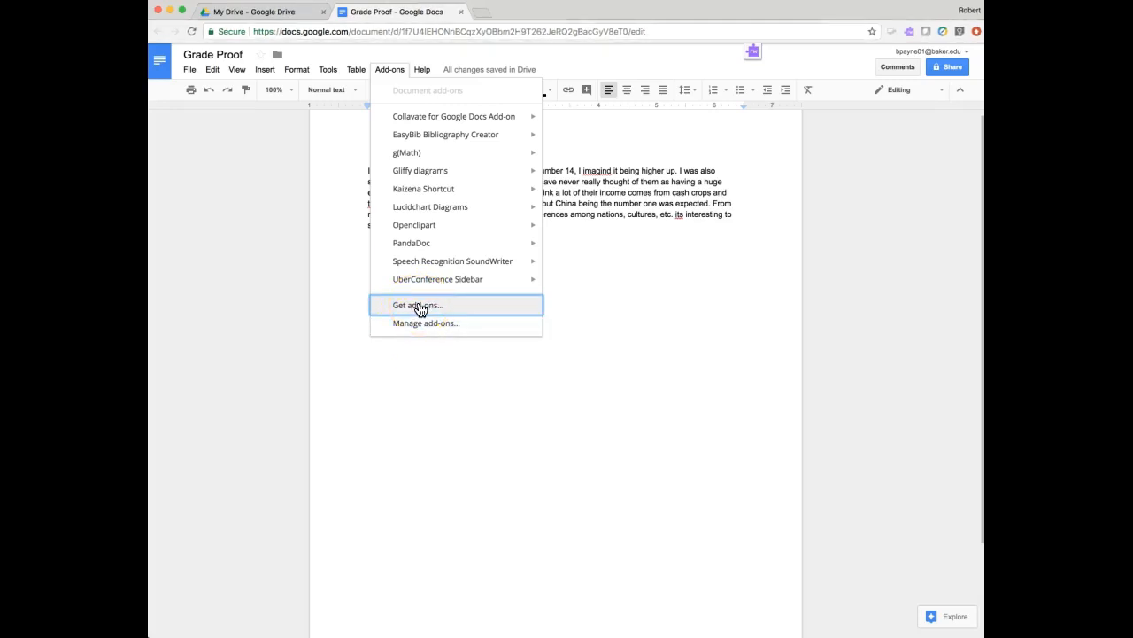
{"action": "left_click", "coordinate": [420, 307]}
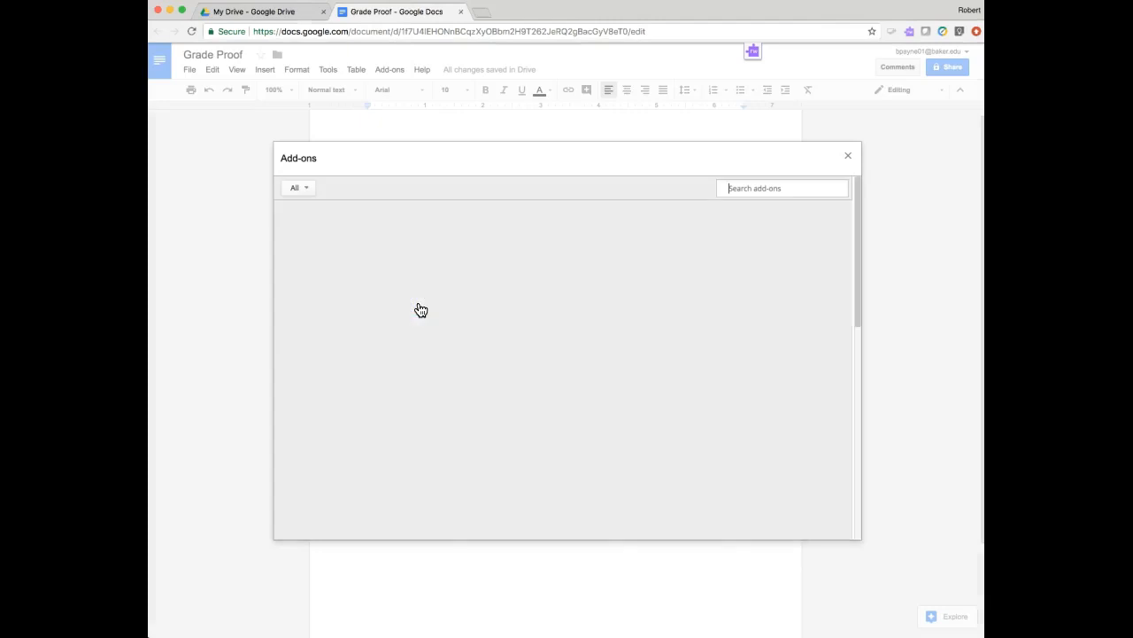
{"action": "left_click", "coordinate": [728, 187]}
{"action": "type", "text": "gradeproof"}
{"action": "key", "text": "Return"}
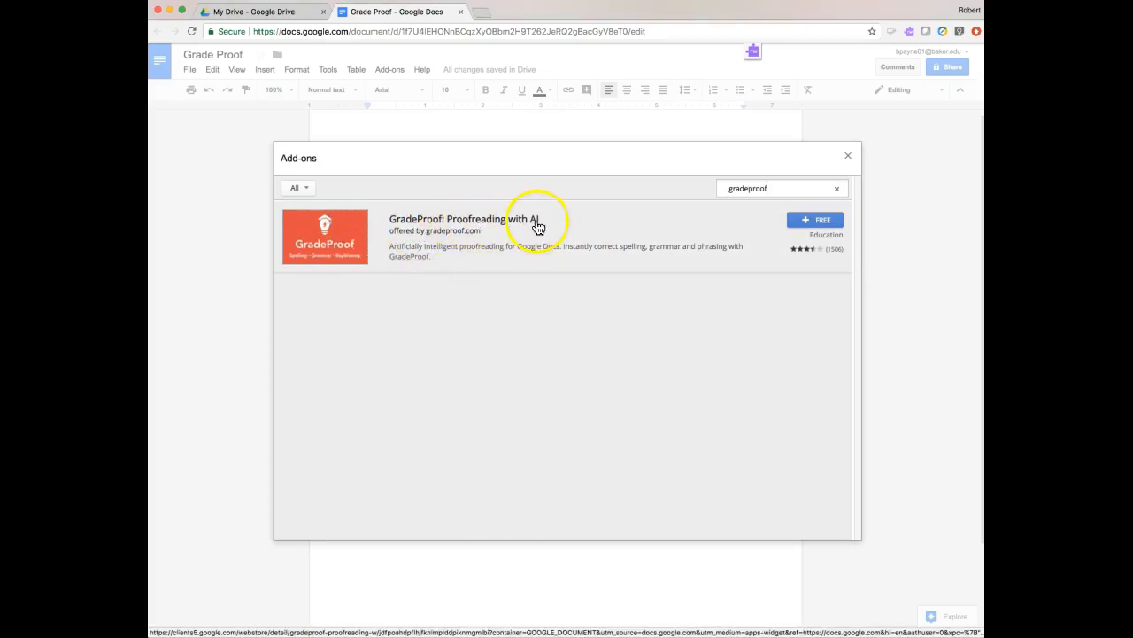
Step: Install the free GradeProof: Proofreading with AI add-on, authorizing it with the school account, and dismiss its getting-started notice
{"action": "left_click", "coordinate": [816, 219]}
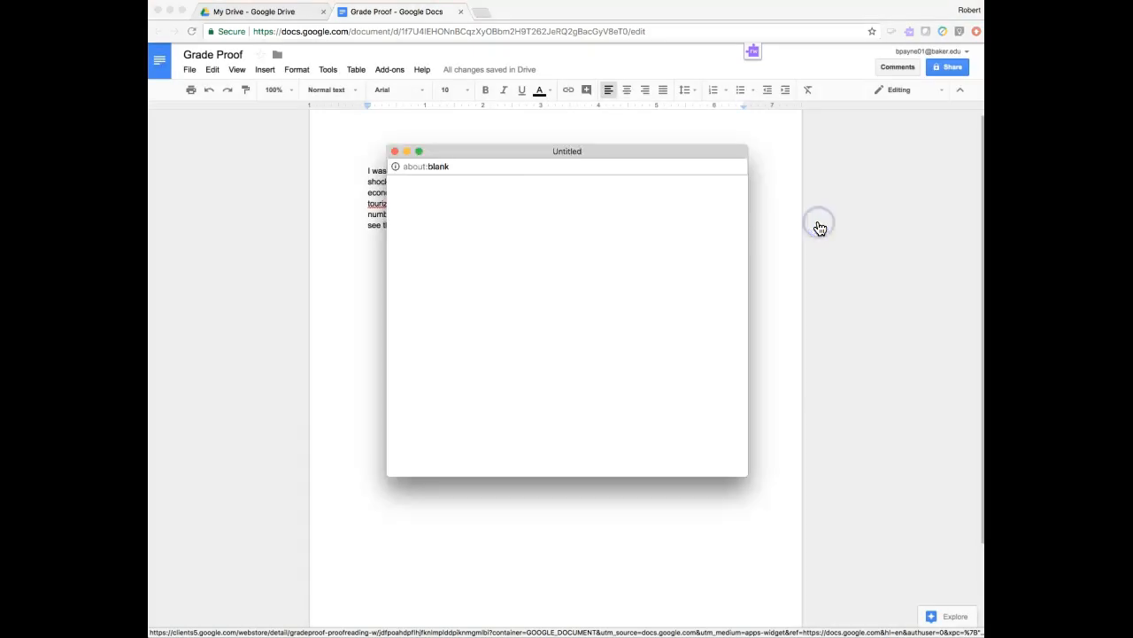
{"action": "left_click", "coordinate": [472, 294]}
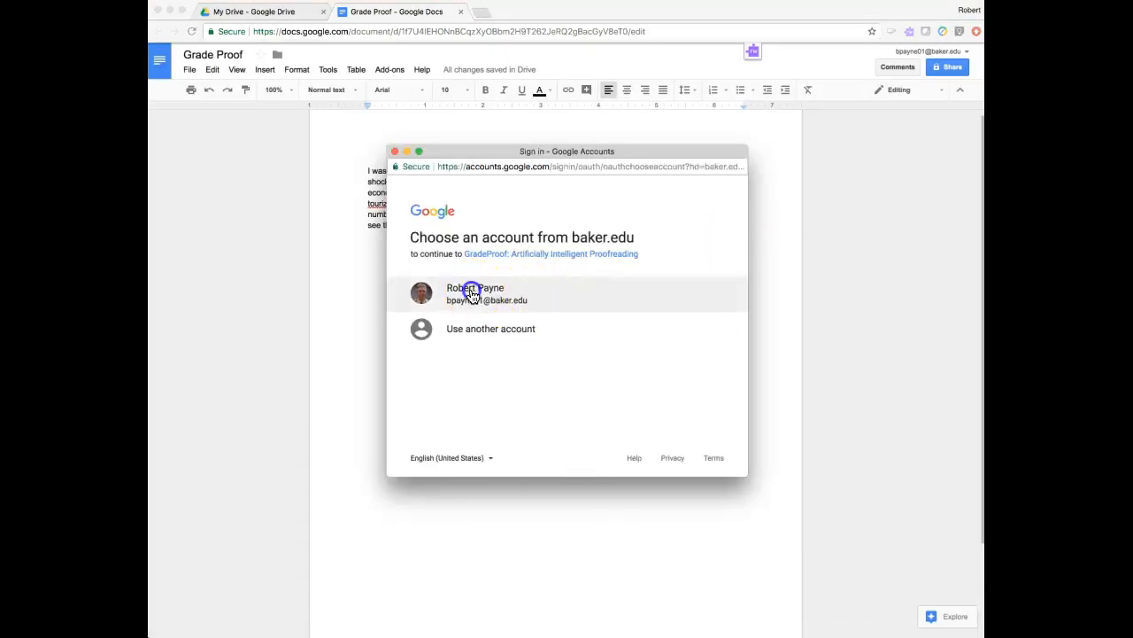
{"action": "scroll", "coordinate": [632, 409], "scroll_direction": "down", "scroll_amount": 3}
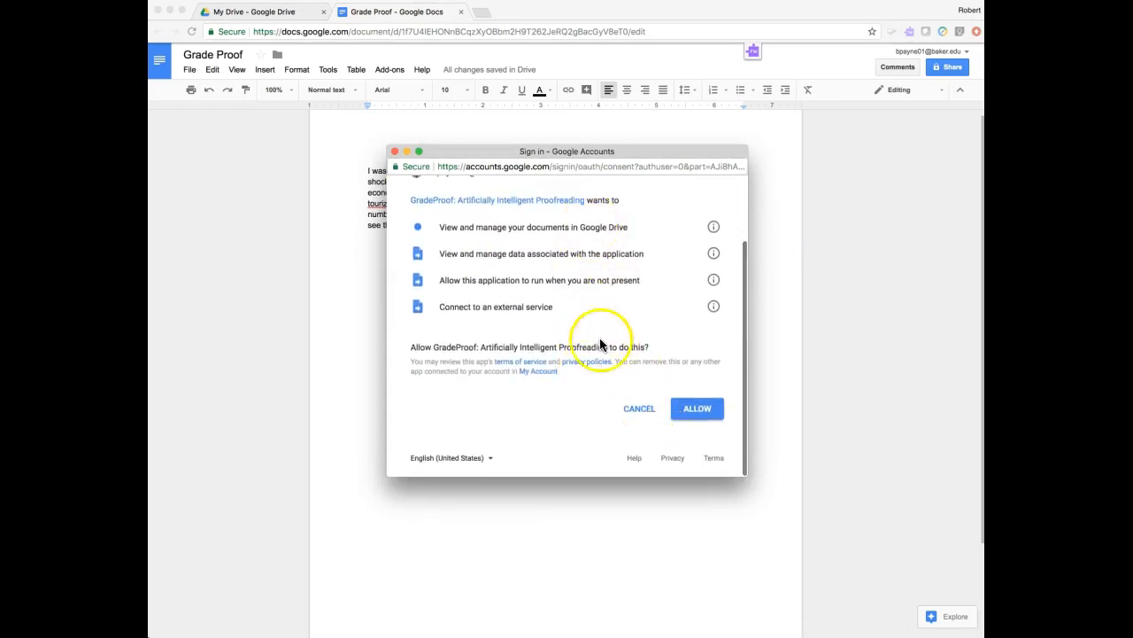
{"action": "left_click", "coordinate": [704, 413]}
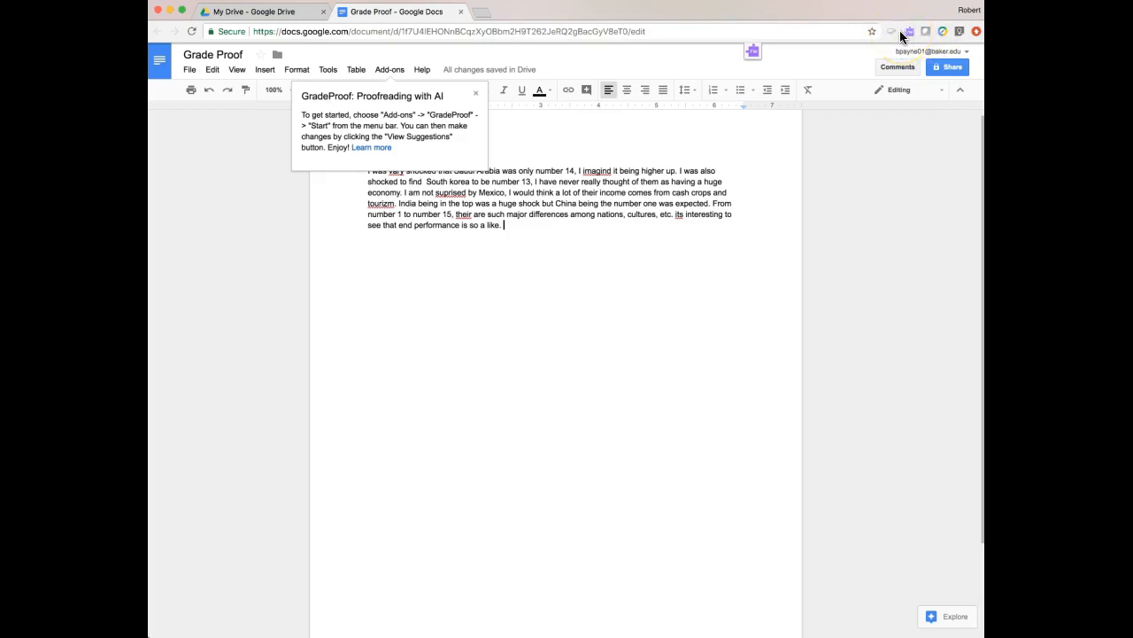
{"action": "left_click", "coordinate": [339, 329]}
{"action": "left_click", "coordinate": [476, 92]}
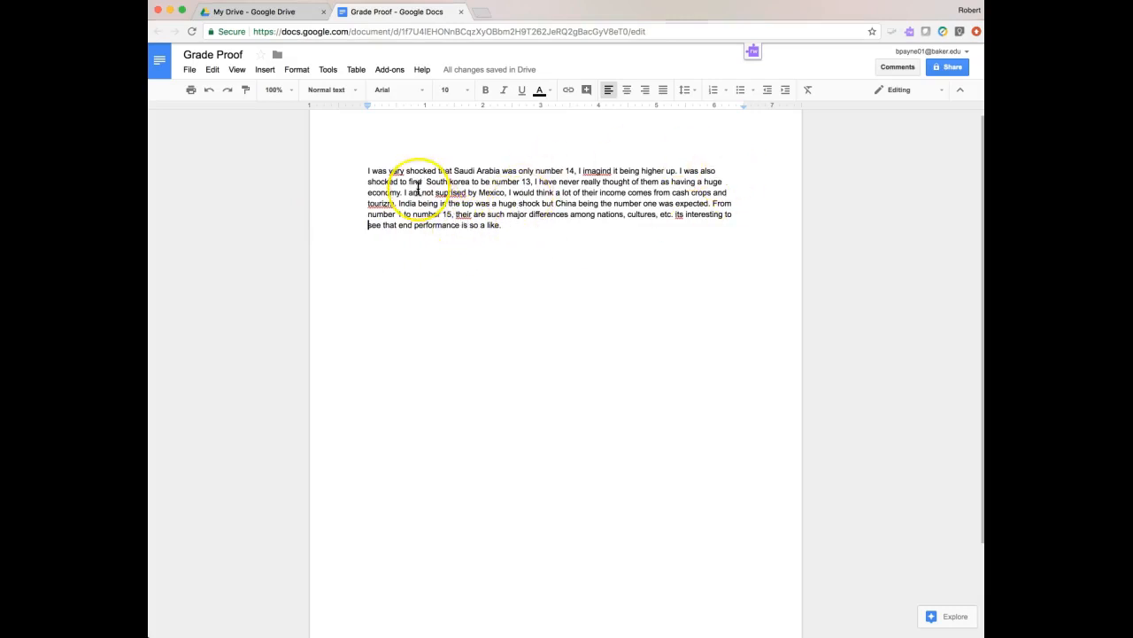
Step: Start GradeProof on the document and check the explanation of its readability statistic
{"action": "left_click", "coordinate": [392, 69]}
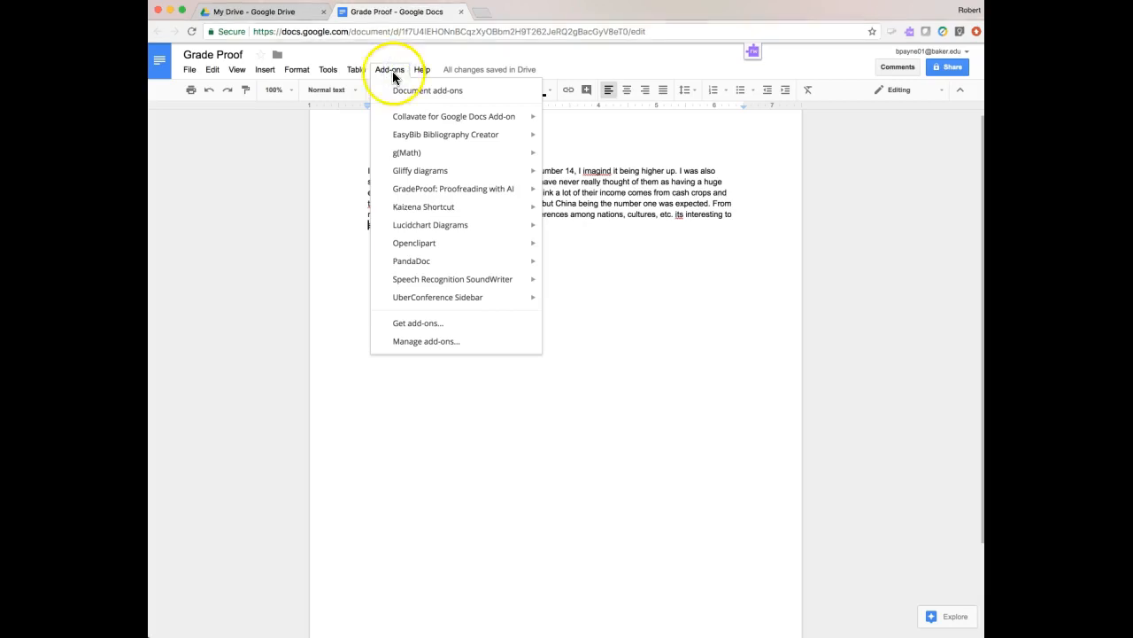
{"action": "mouse_move", "coordinate": [418, 193]}
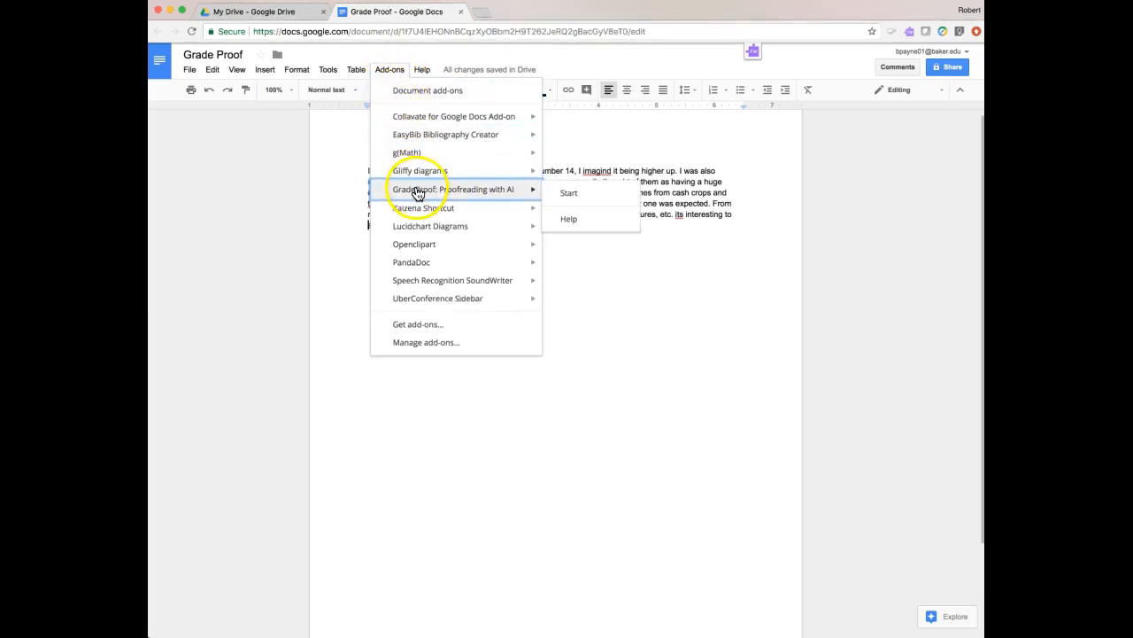
{"action": "left_click", "coordinate": [568, 197]}
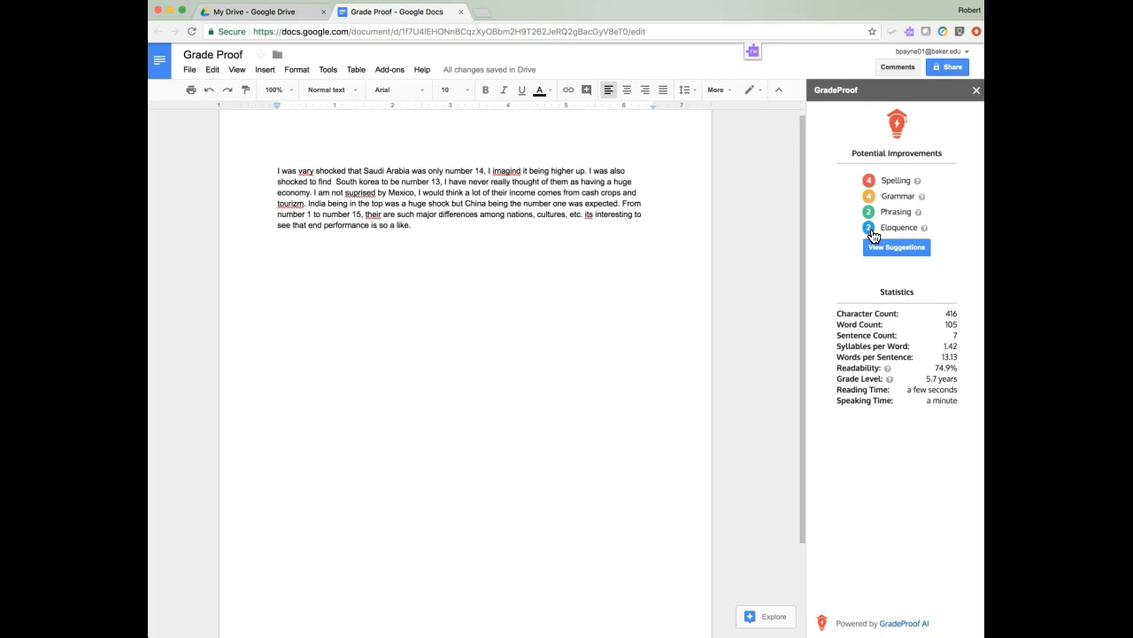
{"action": "left_click", "coordinate": [925, 311]}
{"action": "mouse_move", "coordinate": [905, 368]}
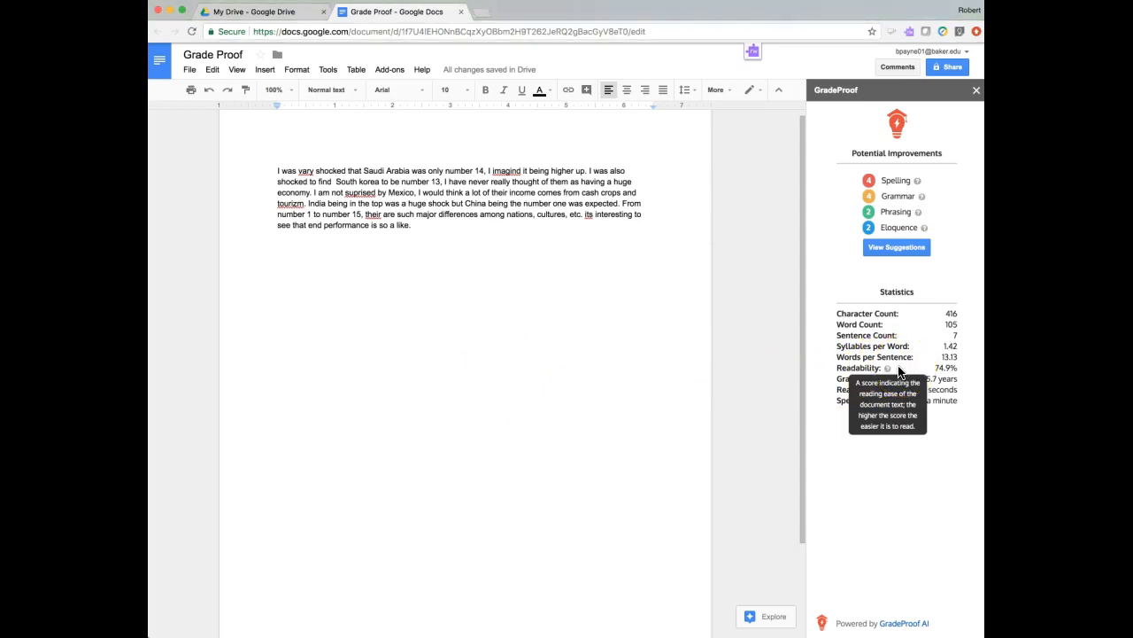
Step: Open GradeProof's suggestions for the document and sign up for a free GradeProof account
{"action": "left_click", "coordinate": [900, 249]}
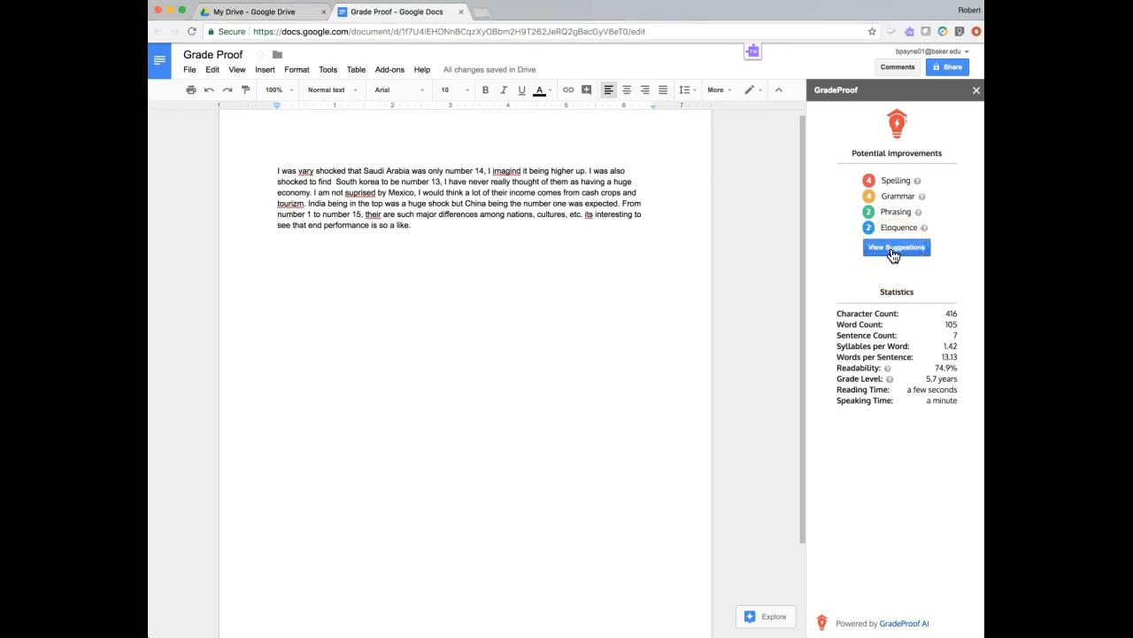
{"action": "left_click", "coordinate": [893, 255]}
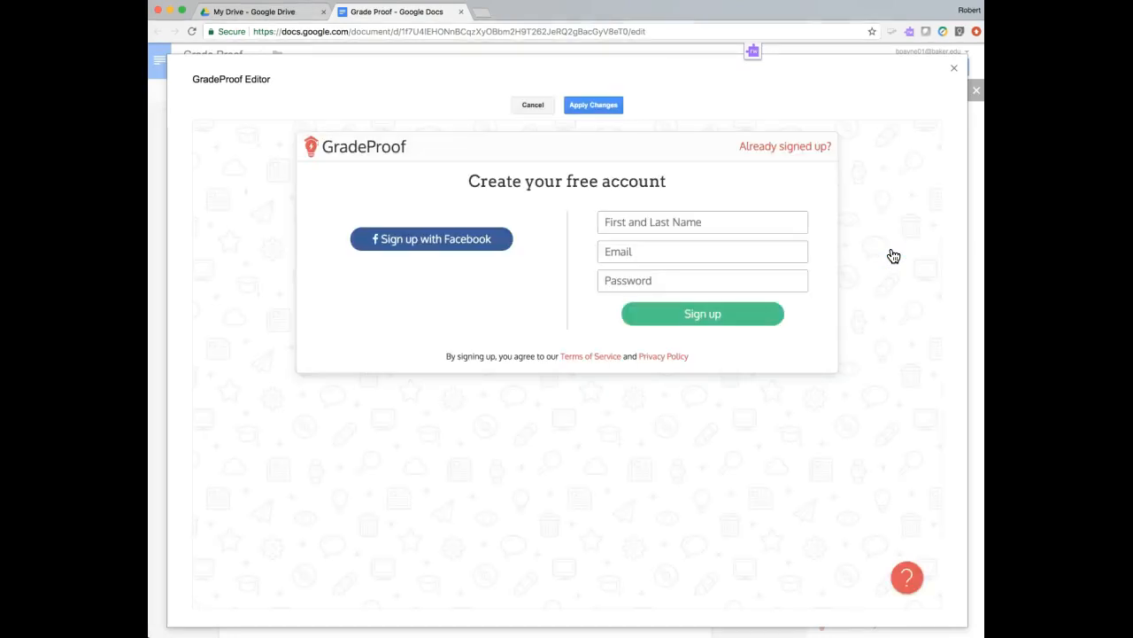
{"action": "left_click", "coordinate": [721, 313]}
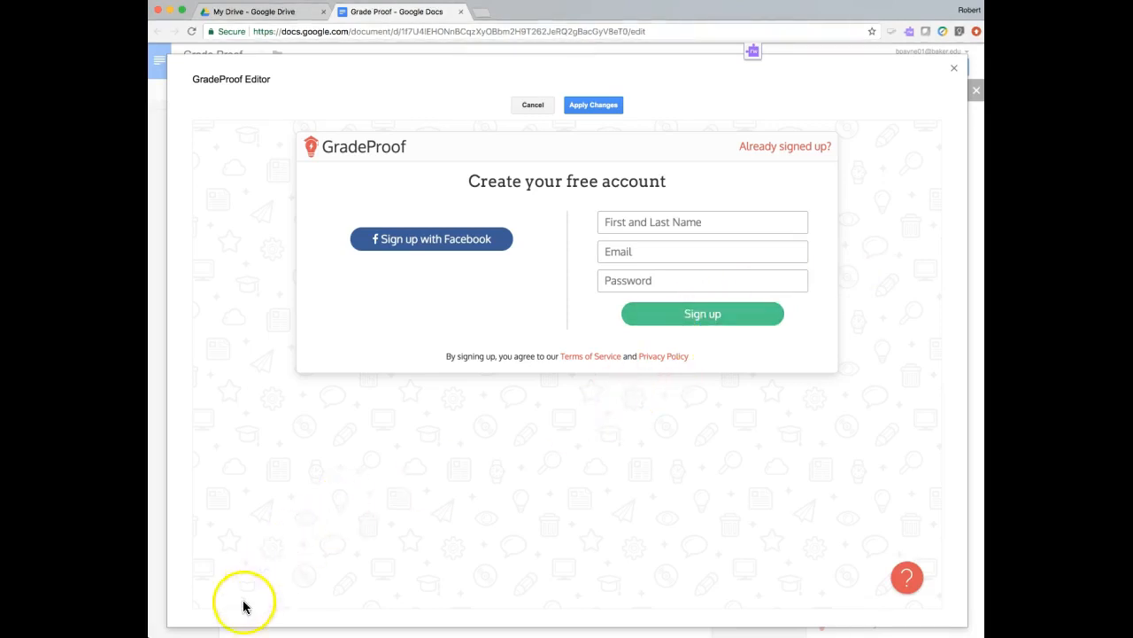
{"action": "left_click", "coordinate": [804, 386]}
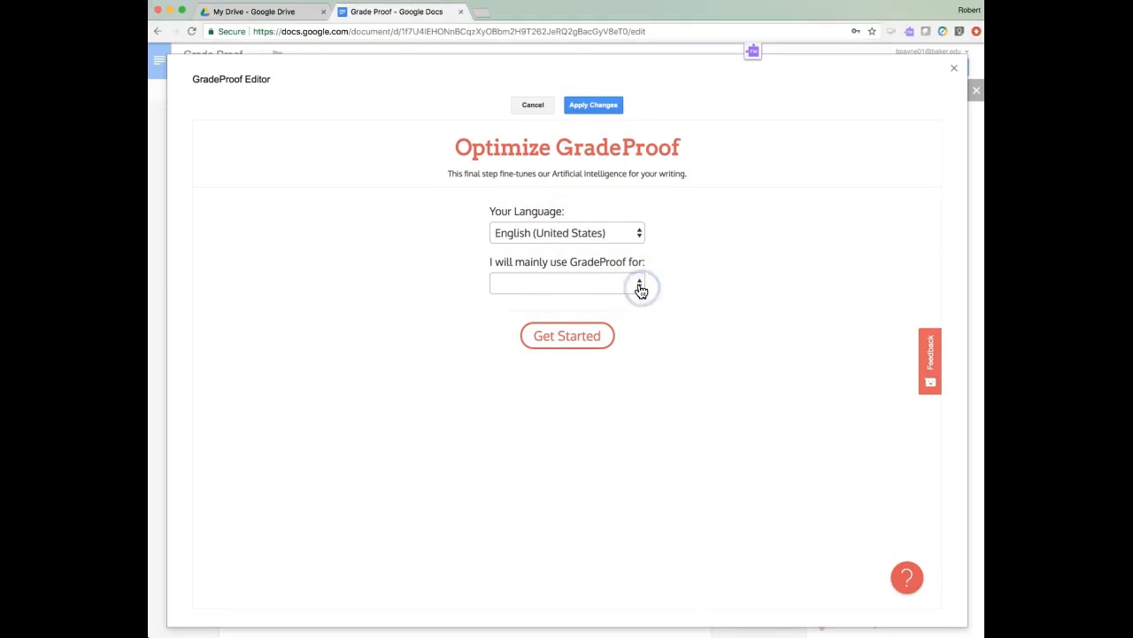
Step: Set GradeProof's main use to College Work, complete the setup and apply the changes in the editor
{"action": "left_click", "coordinate": [639, 285]}
{"action": "left_click", "coordinate": [556, 309]}
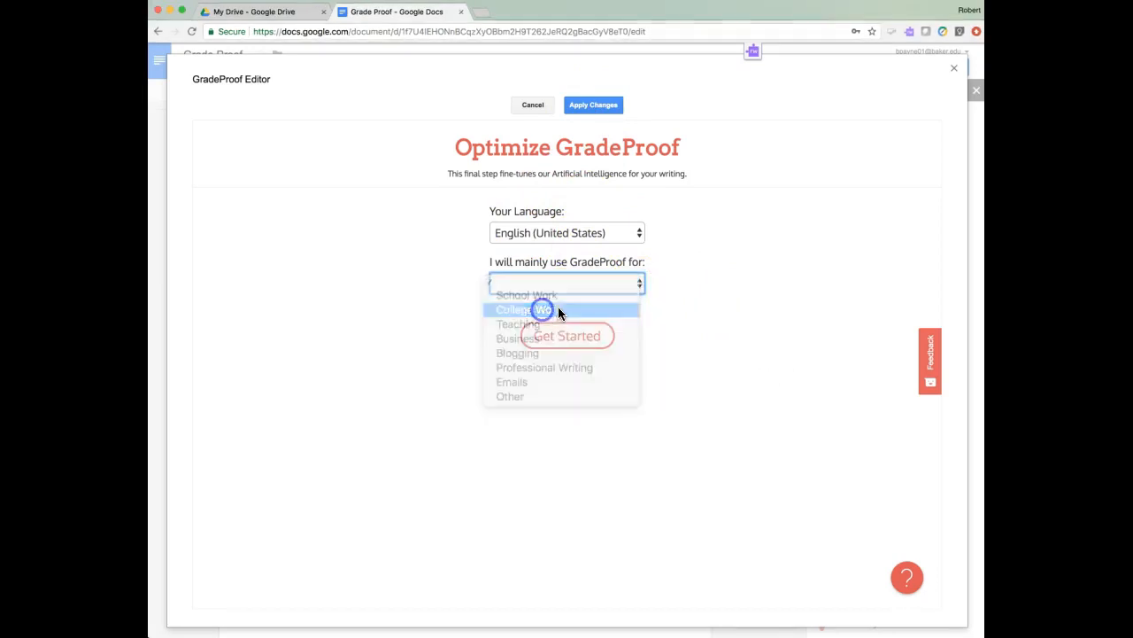
{"action": "left_click", "coordinate": [567, 341]}
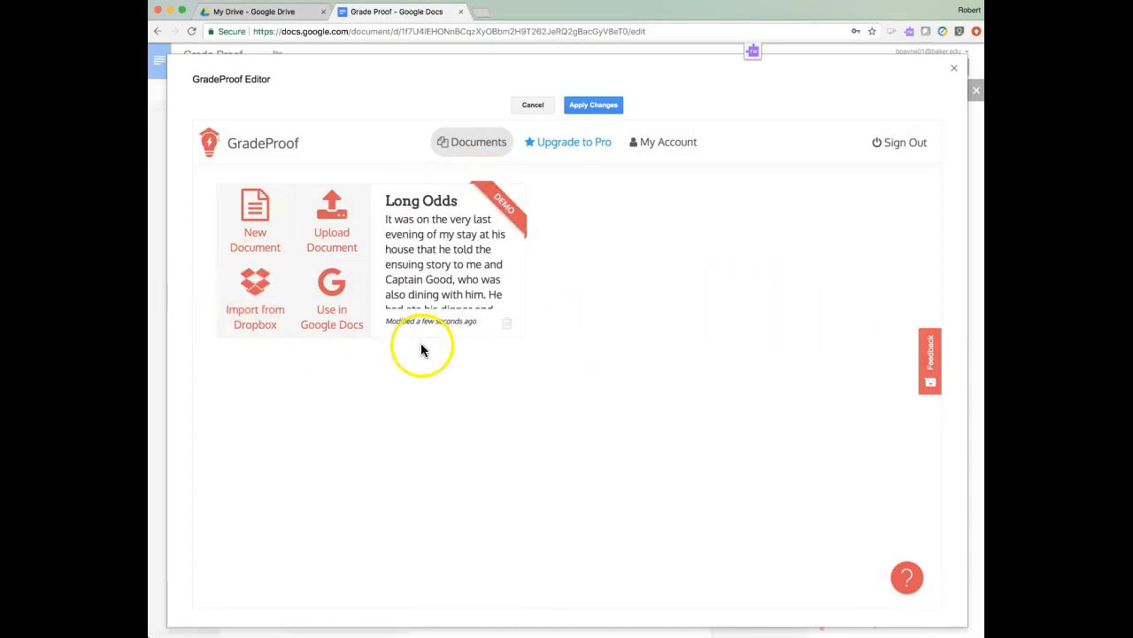
{"action": "left_click", "coordinate": [594, 104]}
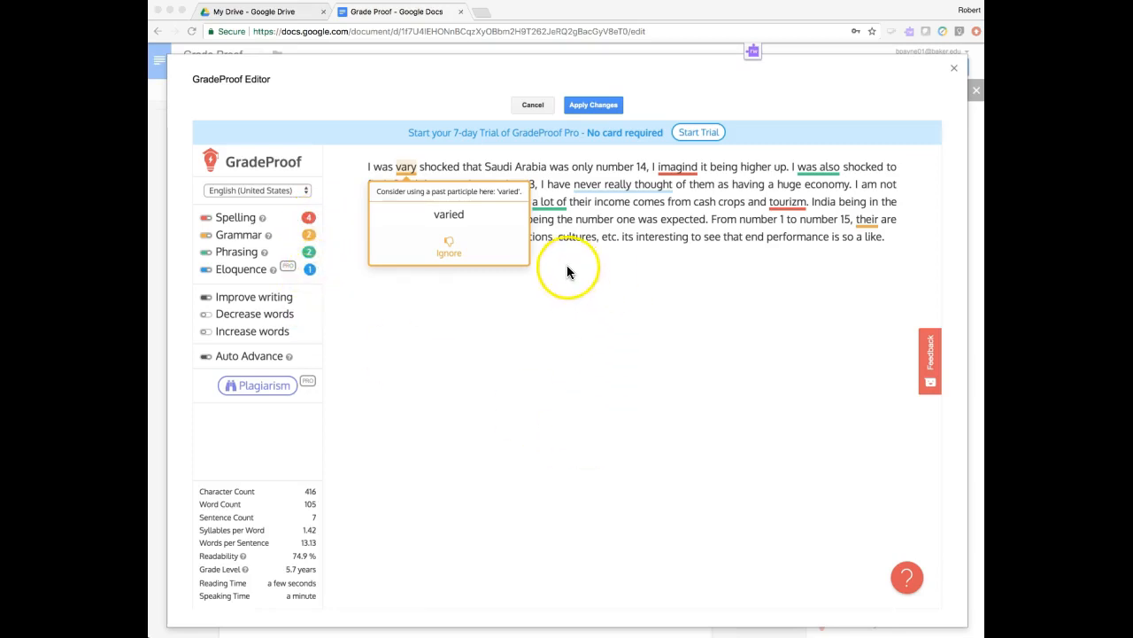
Step: Review the suggestions for "imagind" and "was also", and capitalize "korea" as "Korea" directly in the text
{"action": "left_click", "coordinate": [675, 169]}
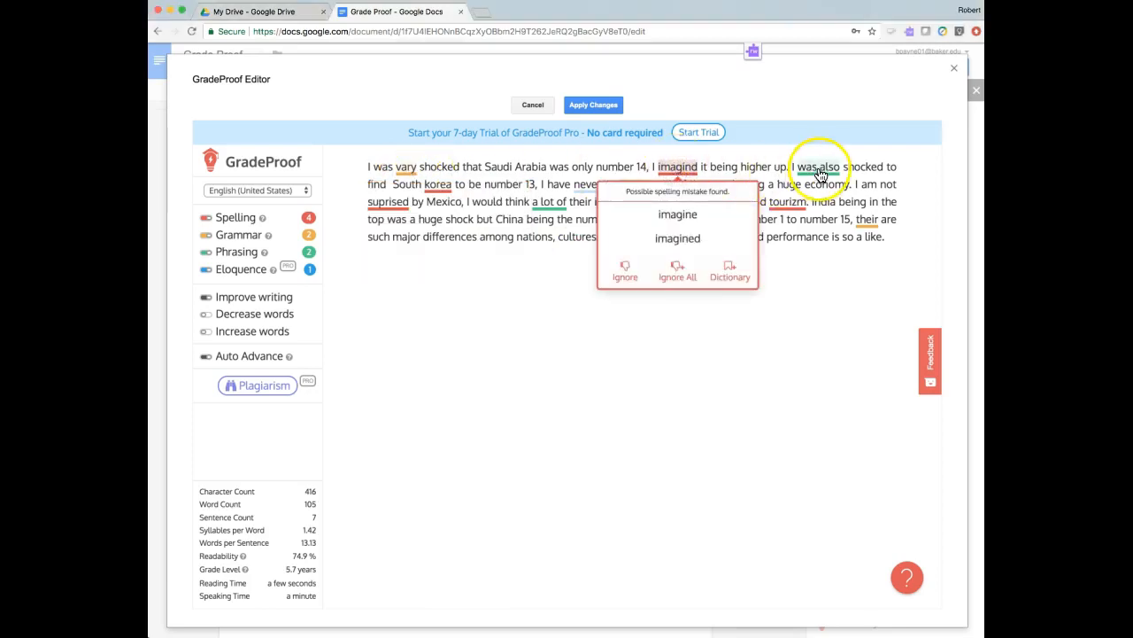
{"action": "left_click", "coordinate": [818, 167]}
{"action": "left_click", "coordinate": [438, 185]}
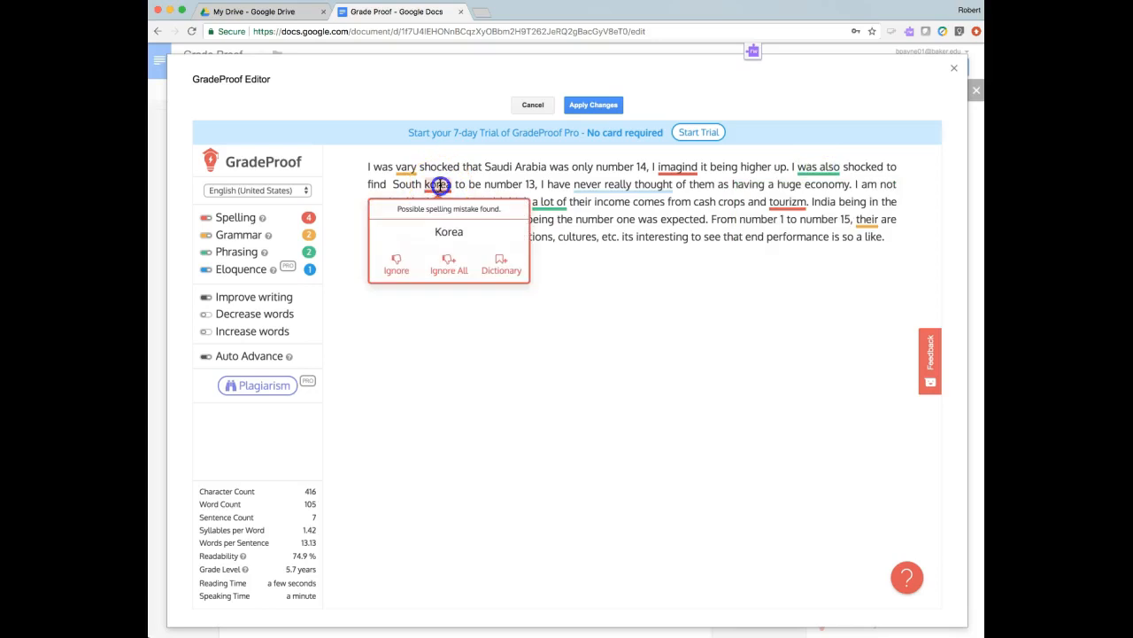
{"action": "left_click", "coordinate": [432, 186]}
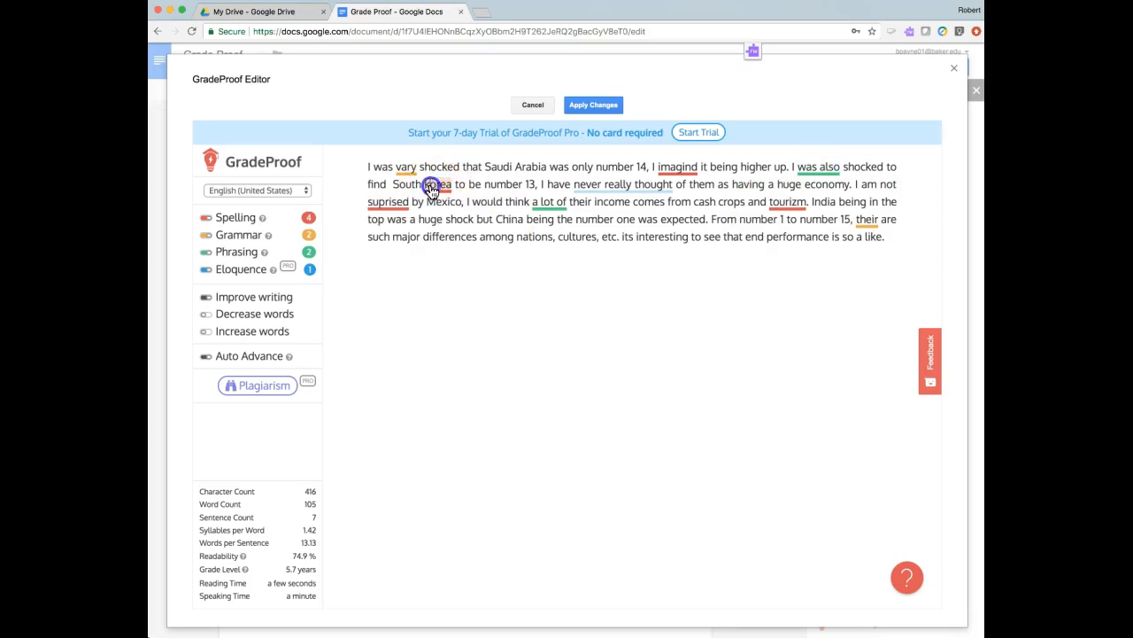
{"action": "key", "text": "BackSpace"}
{"action": "type", "text": "K"}
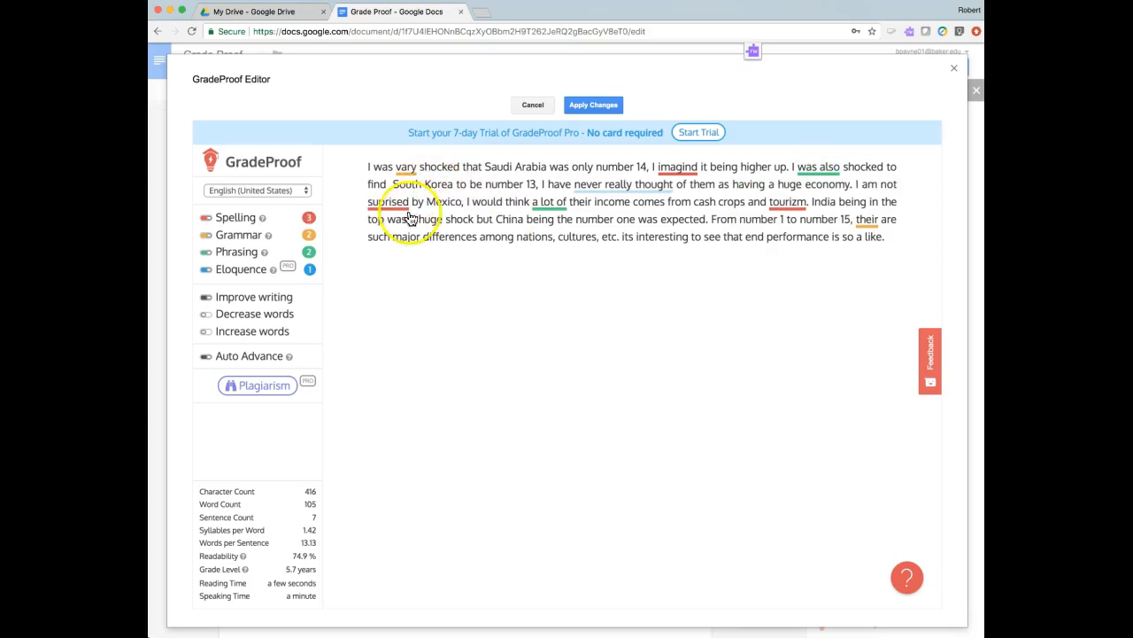
Step: Accept the suggestions replacing "imagind" with "imagined" and "was also" with "was"
{"action": "left_click", "coordinate": [675, 168]}
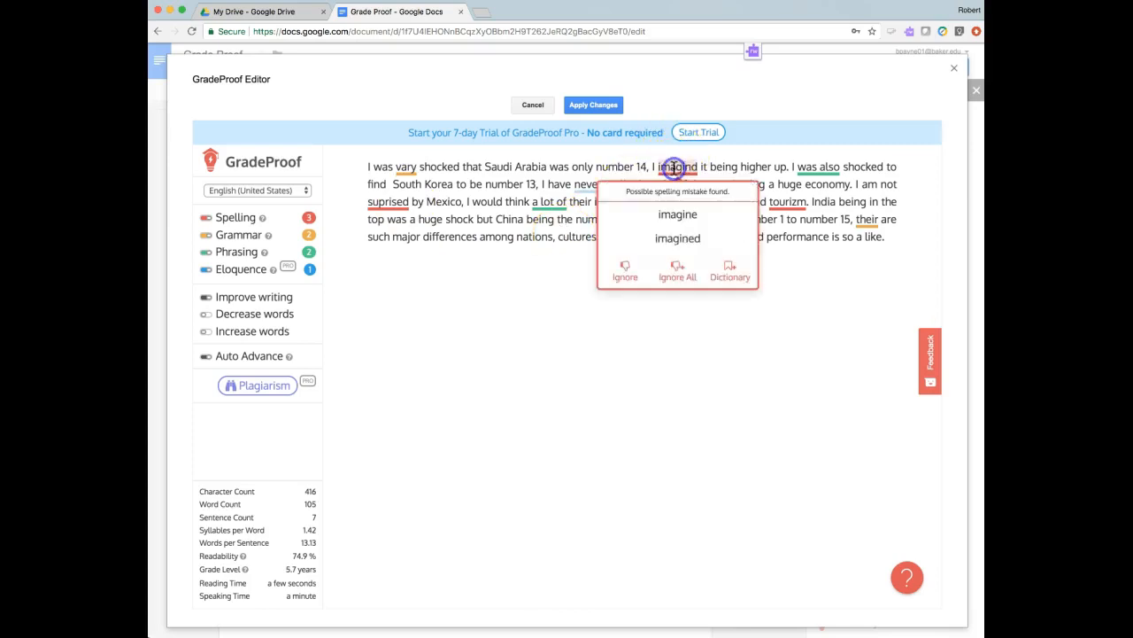
{"action": "left_click", "coordinate": [677, 239]}
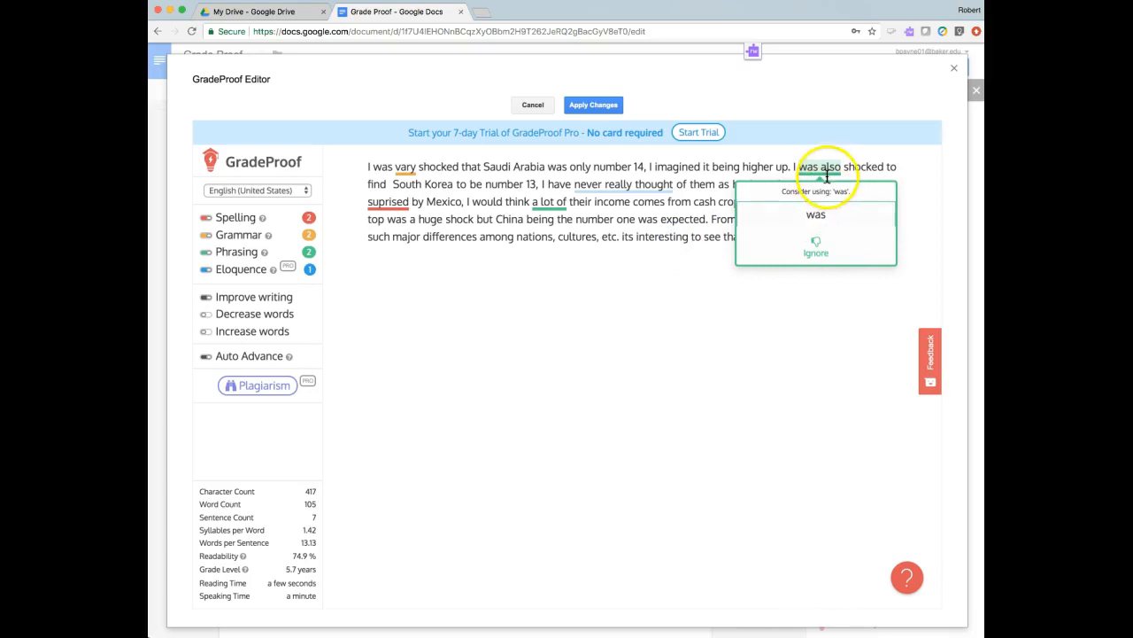
{"action": "left_click", "coordinate": [818, 218]}
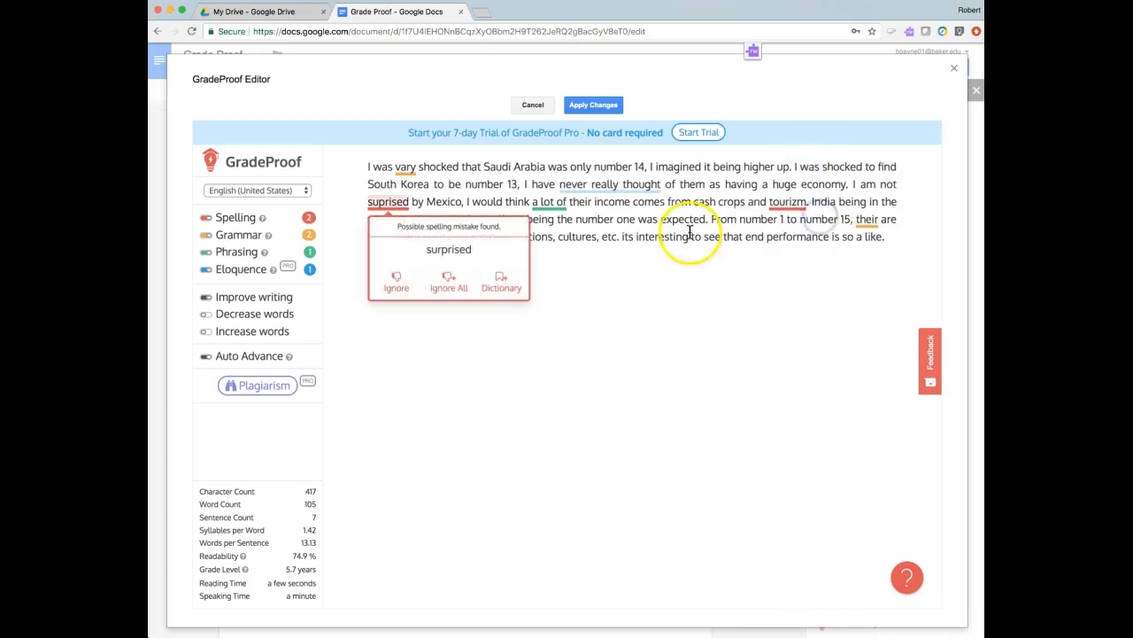
Step: Accept the suggestions replacing "suprised" with "surprised" and "vary" with "very"
{"action": "left_click", "coordinate": [401, 284]}
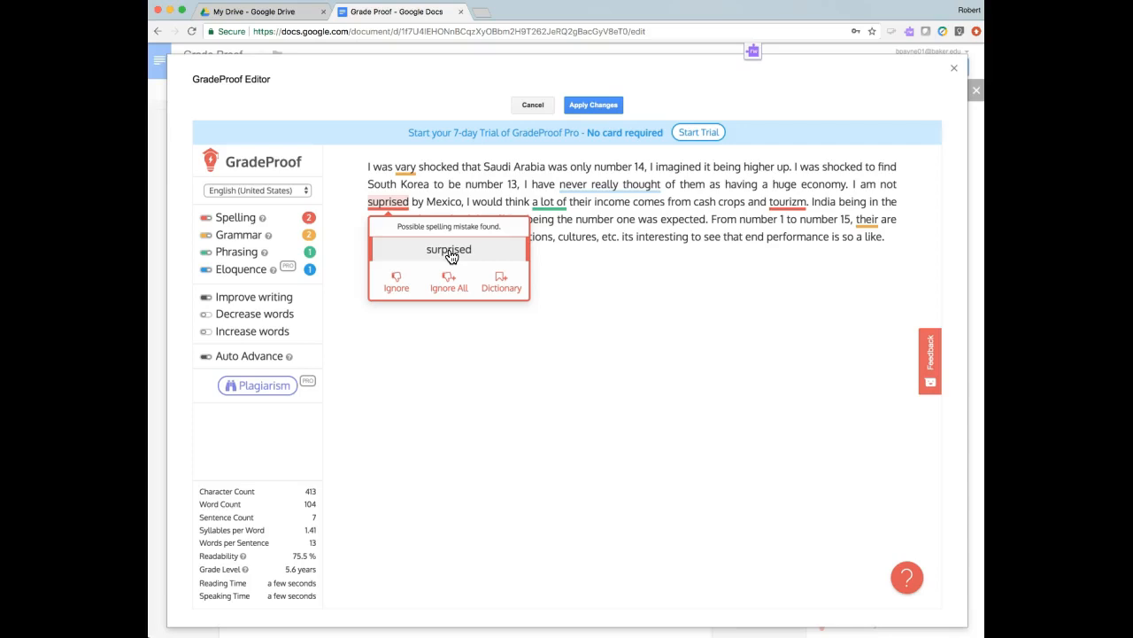
{"action": "left_click", "coordinate": [501, 282]}
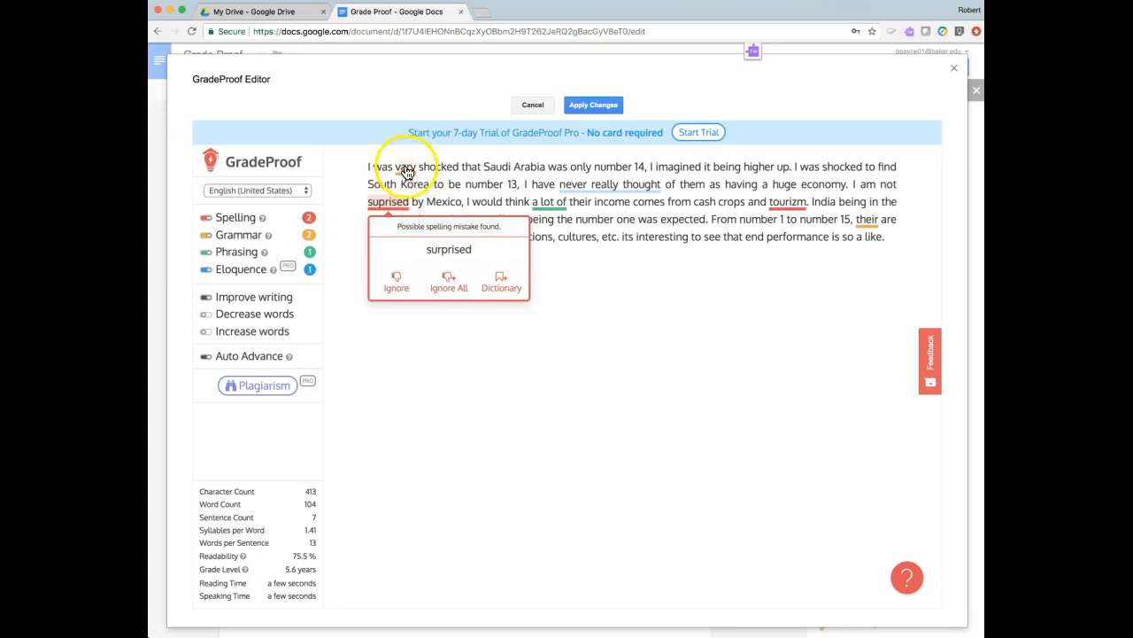
{"action": "left_click", "coordinate": [447, 250]}
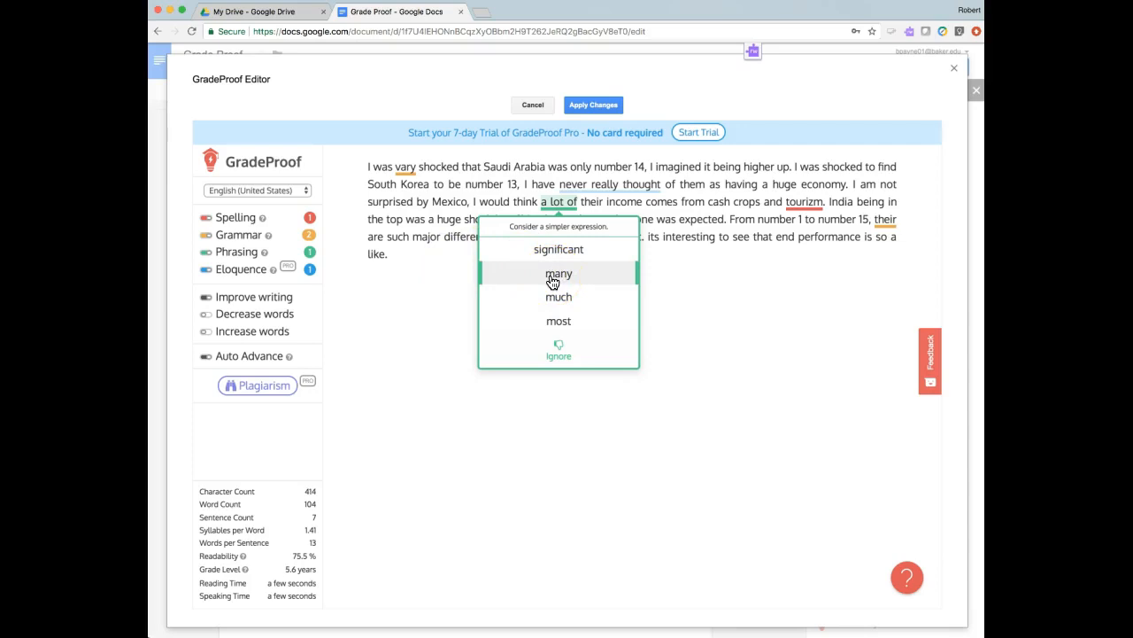
{"action": "left_click", "coordinate": [401, 168]}
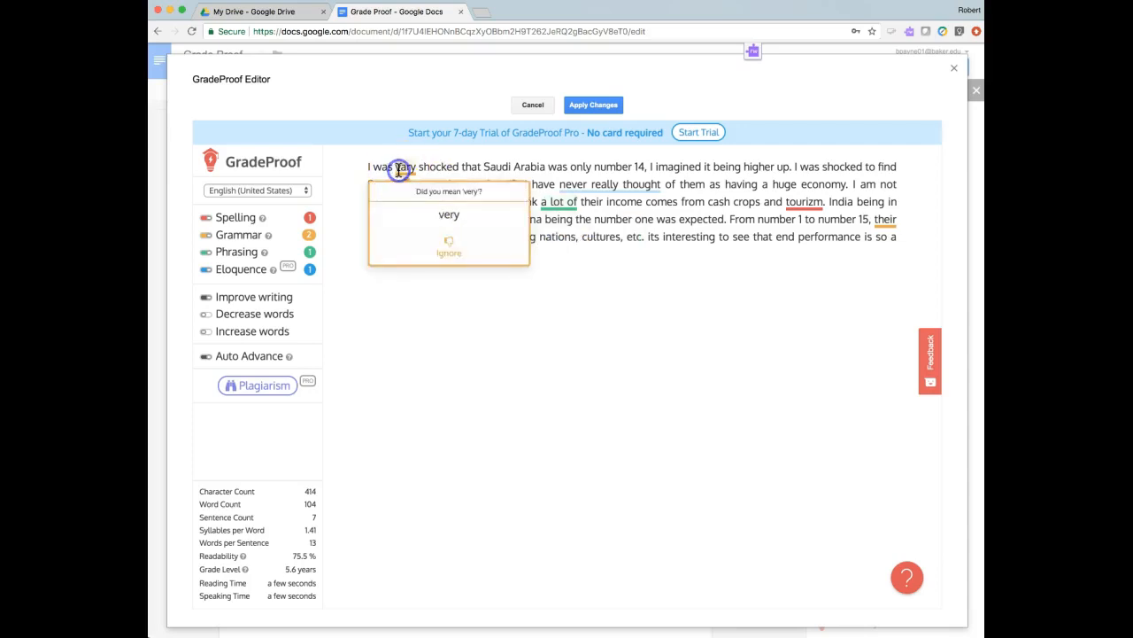
{"action": "left_click", "coordinate": [448, 218]}
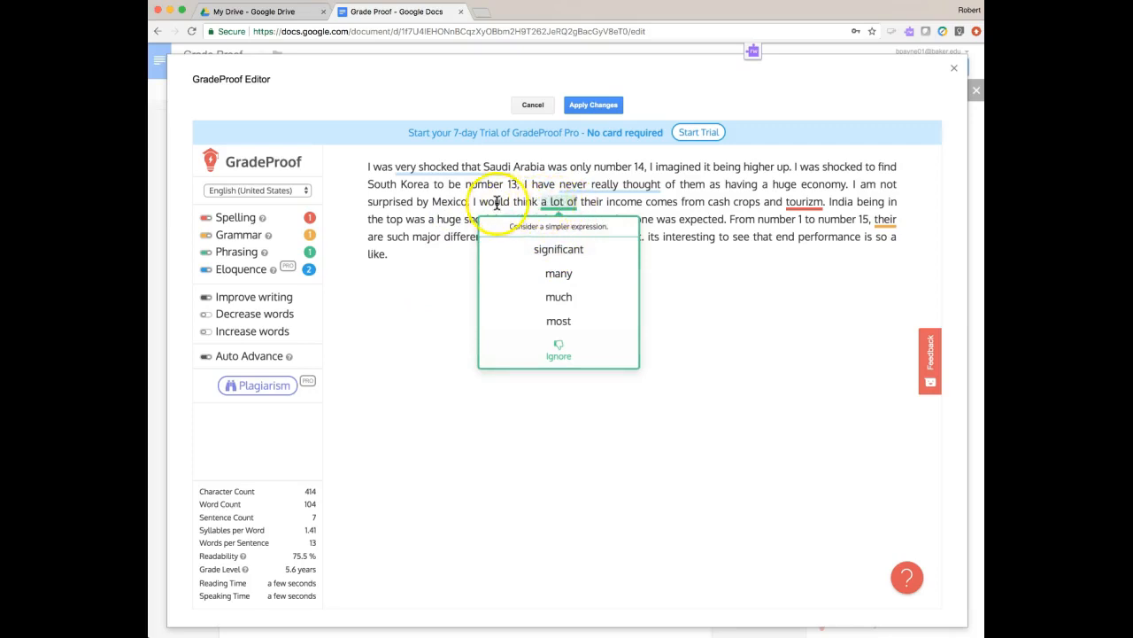
Step: Accept the suggestions replacing "a lot of" with "significant" and "tourizm" with "tourism"
{"action": "left_click", "coordinate": [559, 252]}
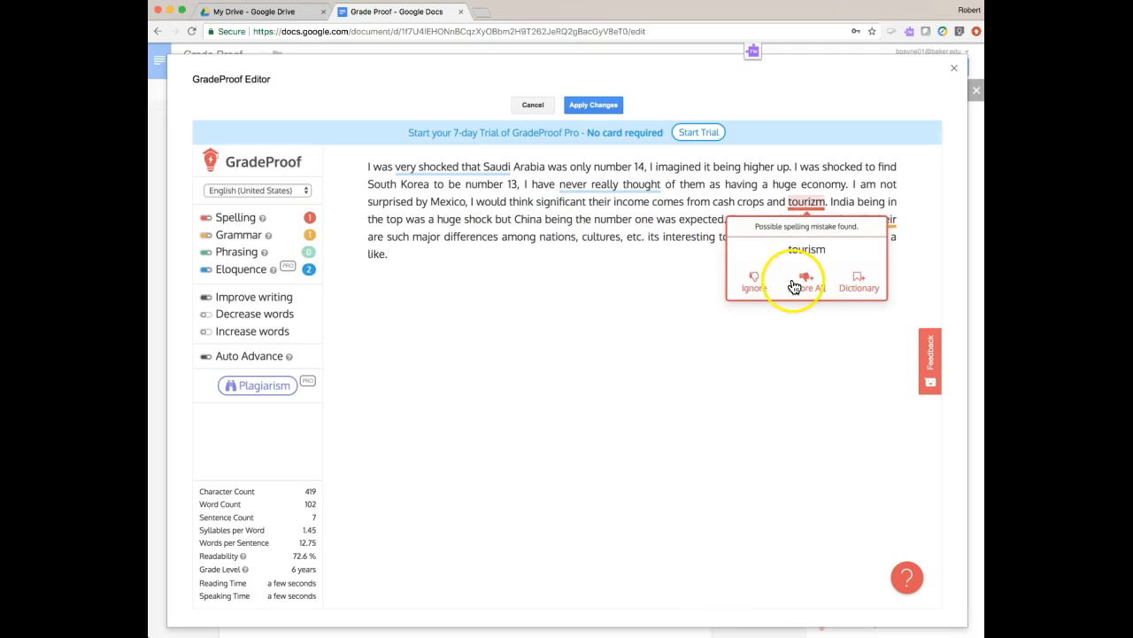
{"action": "left_click", "coordinate": [806, 264]}
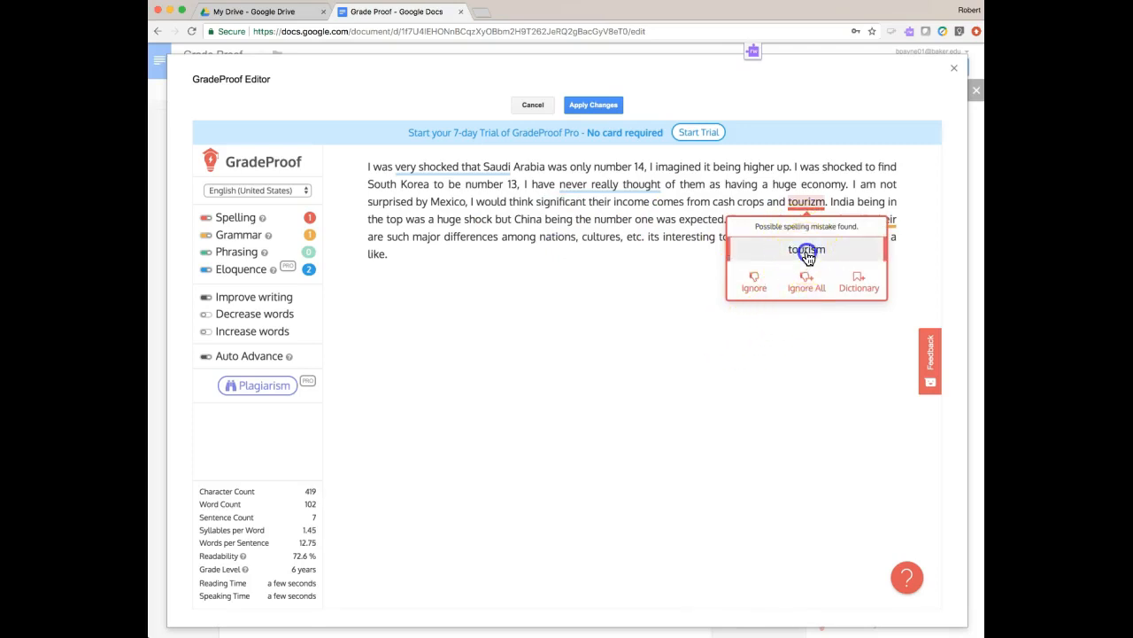
Step: Accept the grammar suggestion replacing "their" with "there" and dismiss the Eloquence Engine free trial announcement
{"action": "left_click", "coordinate": [812, 270]}
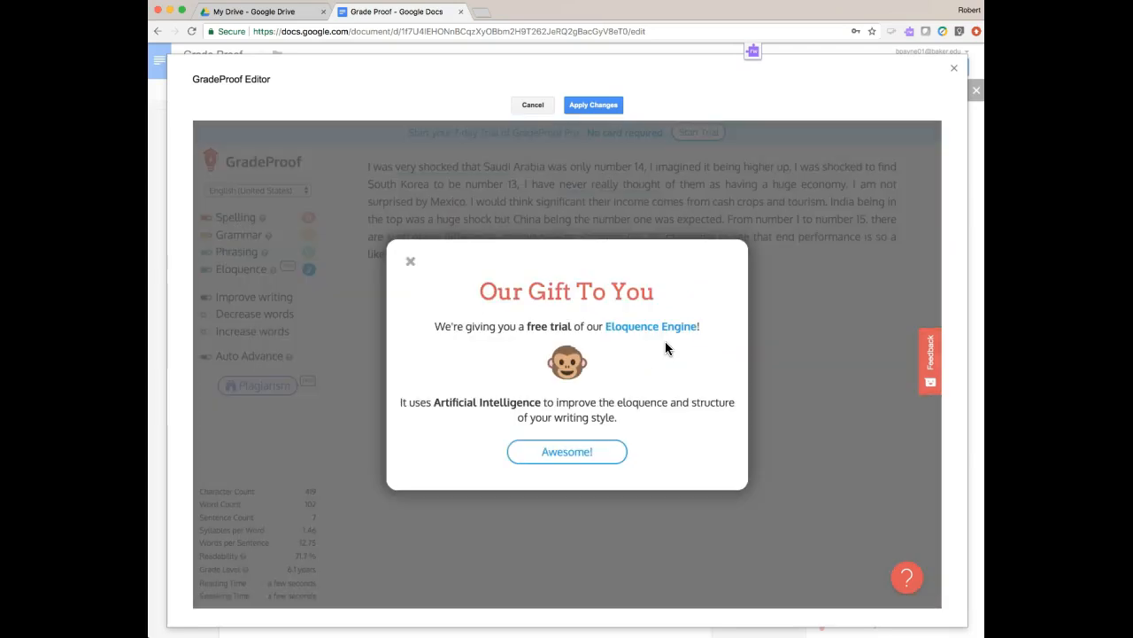
{"action": "left_click", "coordinate": [409, 264]}
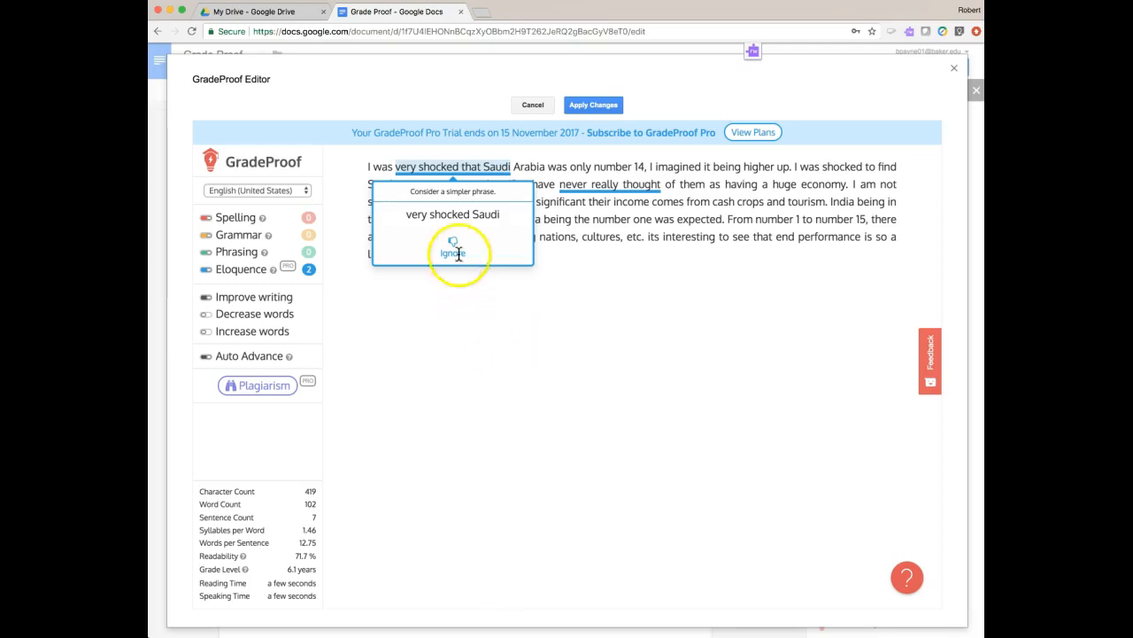
Step: Accept the eloquence suggestions "very shocked Saudi", "never thought" and "was shocked" to tighten the paragraph's wording
{"action": "left_click", "coordinate": [455, 217]}
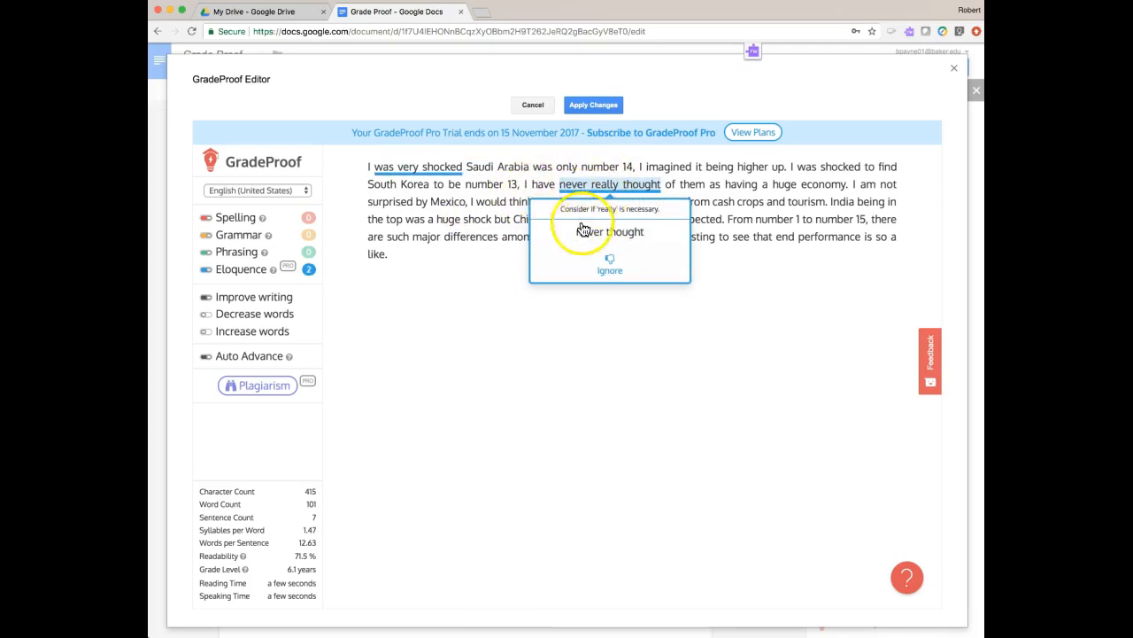
{"action": "left_click", "coordinate": [610, 236]}
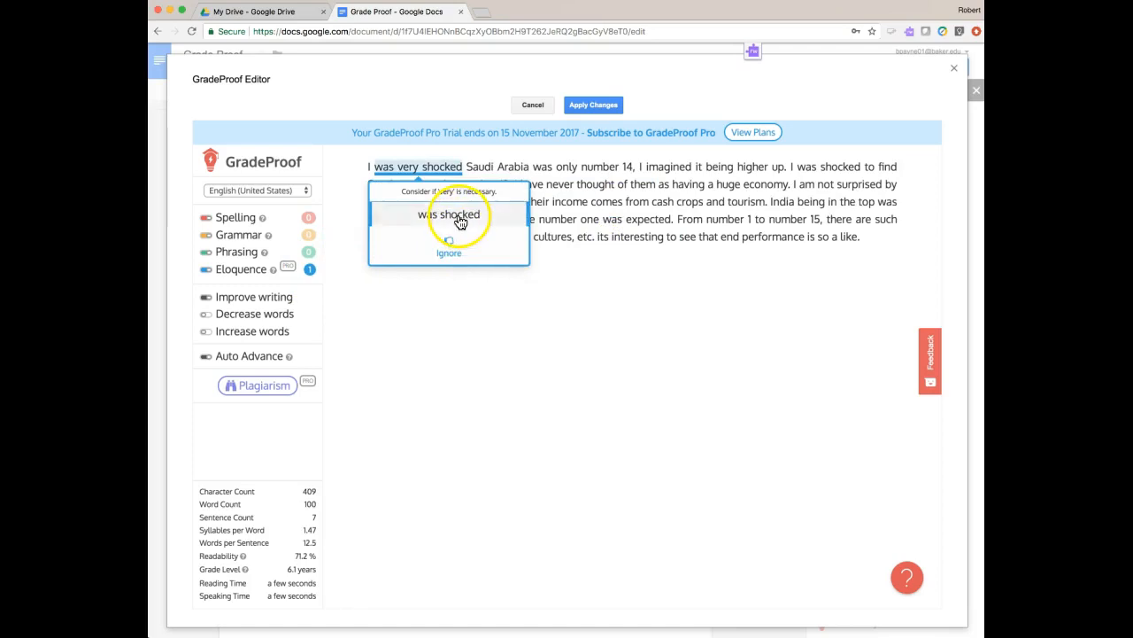
{"action": "left_click", "coordinate": [455, 216]}
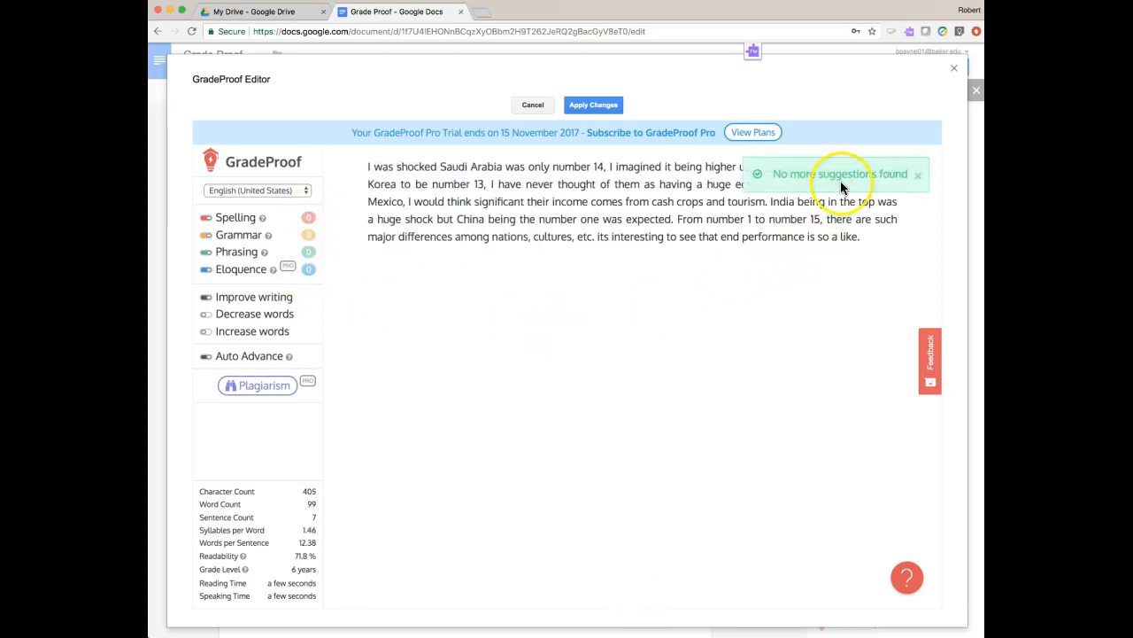
Step: Dismiss the yearly plan special offer and apply the GradeProof corrections to the document
{"action": "left_click", "coordinate": [593, 105]}
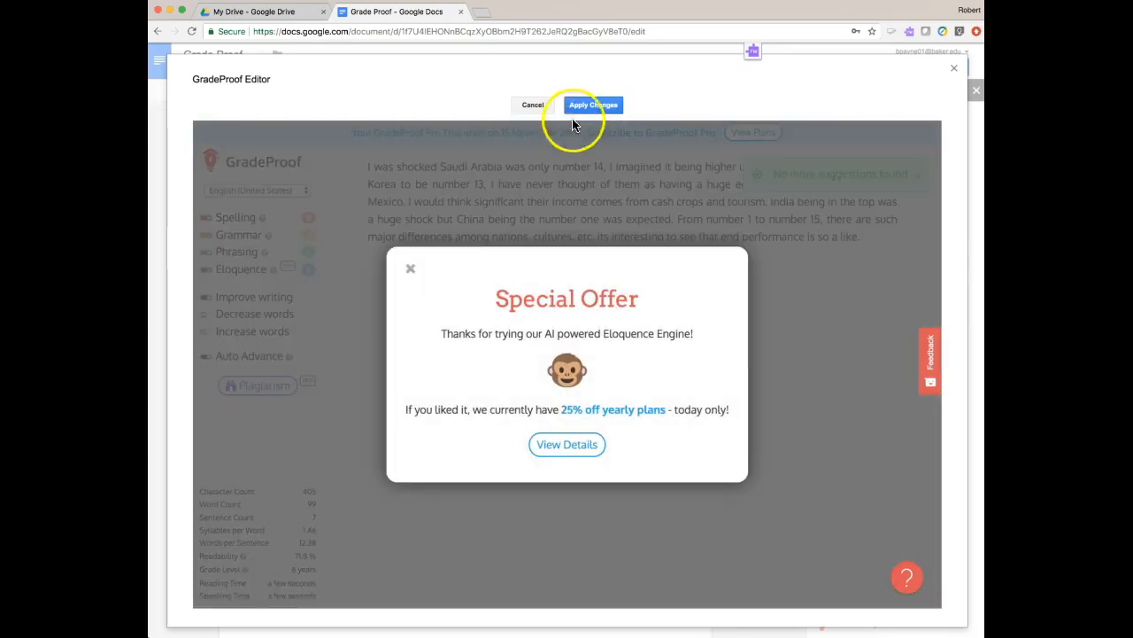
{"action": "left_click", "coordinate": [408, 270]}
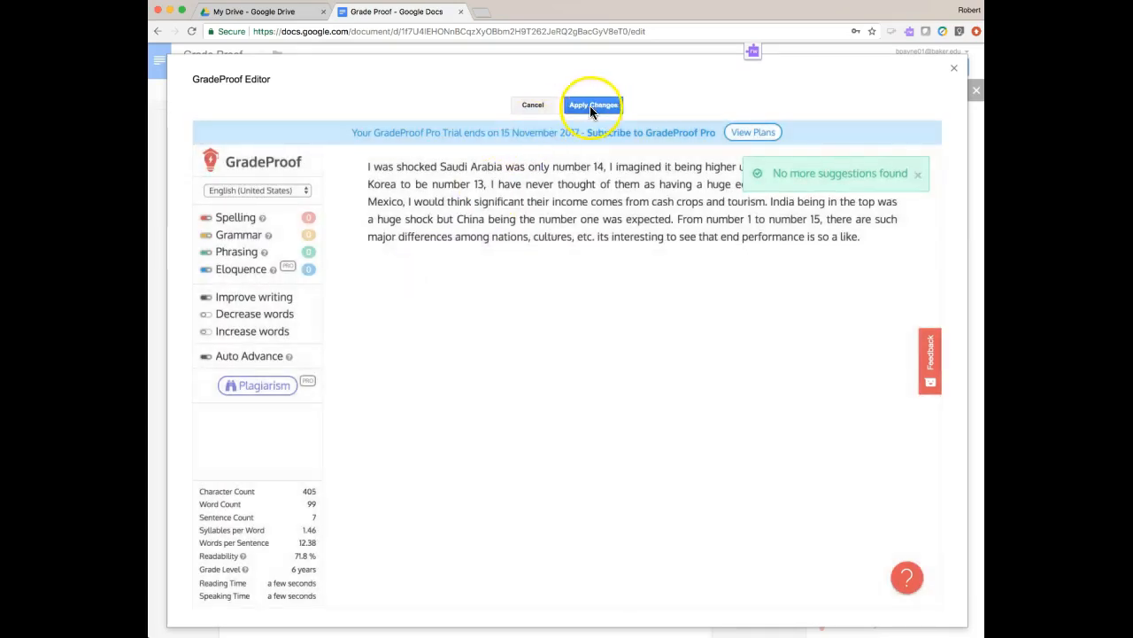
{"action": "left_click", "coordinate": [591, 106]}
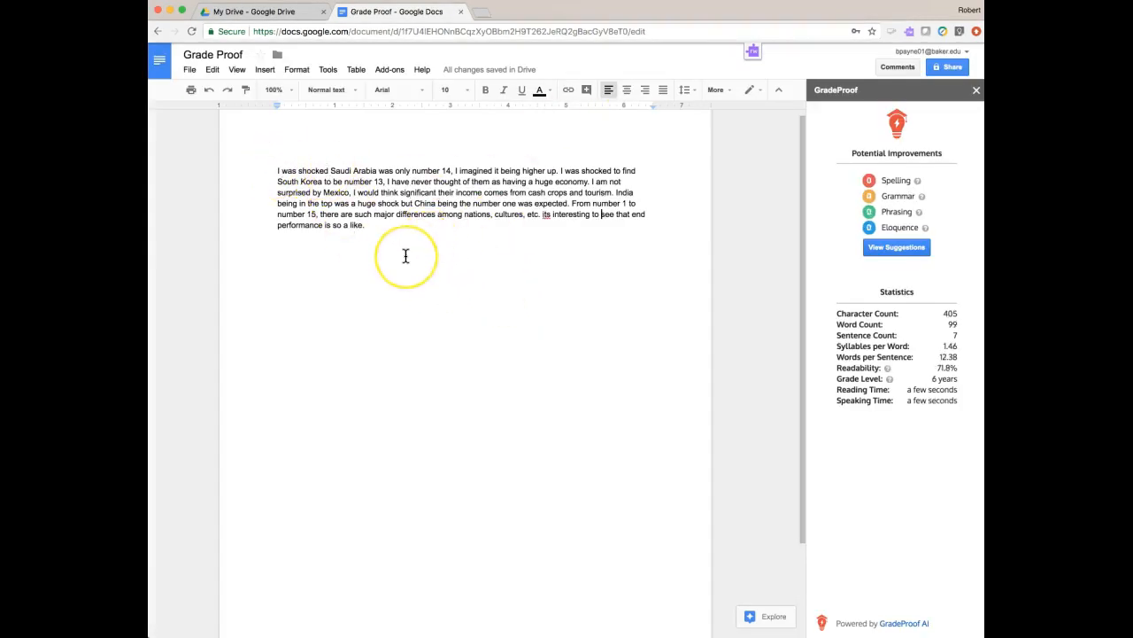
{"action": "scroll", "coordinate": [406, 256], "scroll_direction": "down", "scroll_amount": 1}
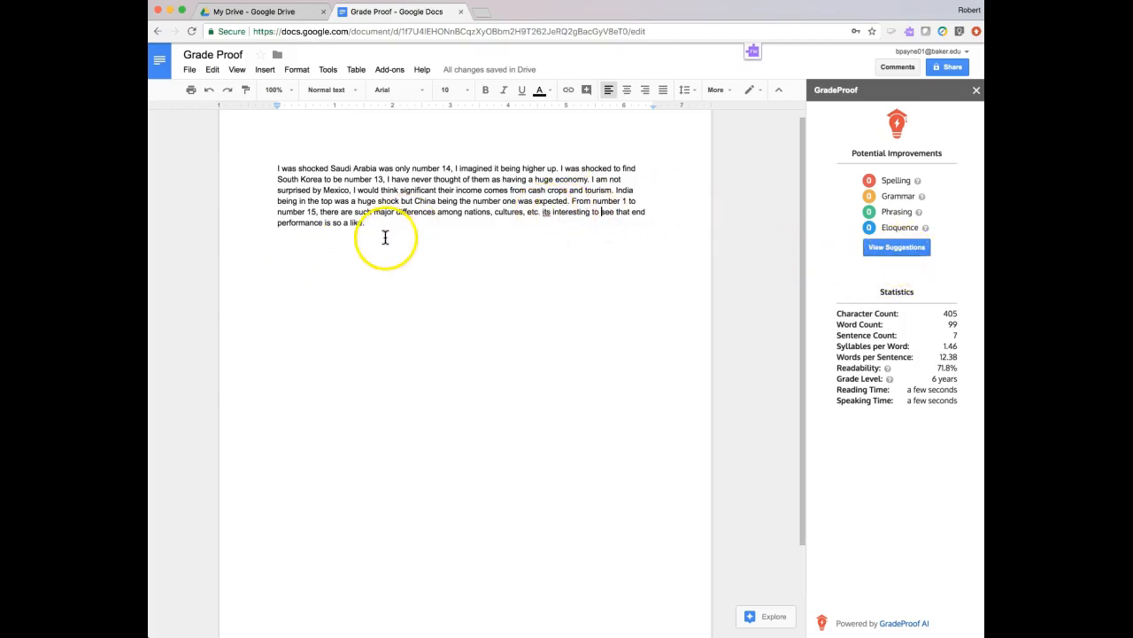
{"action": "left_click", "coordinate": [190, 70]}
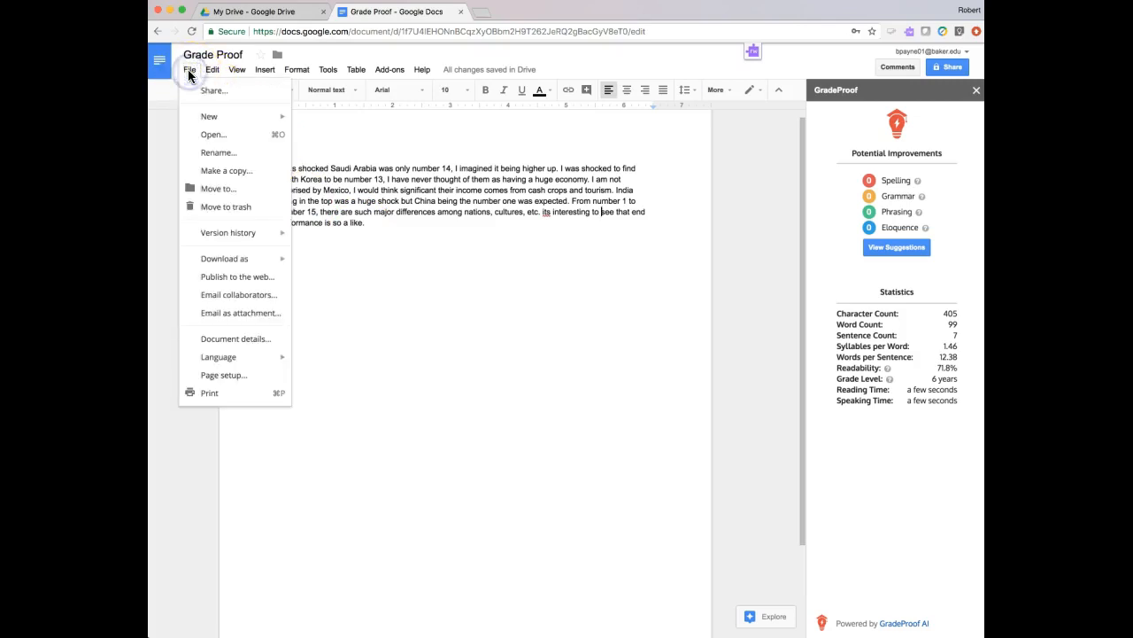
{"action": "mouse_move", "coordinate": [248, 261]}
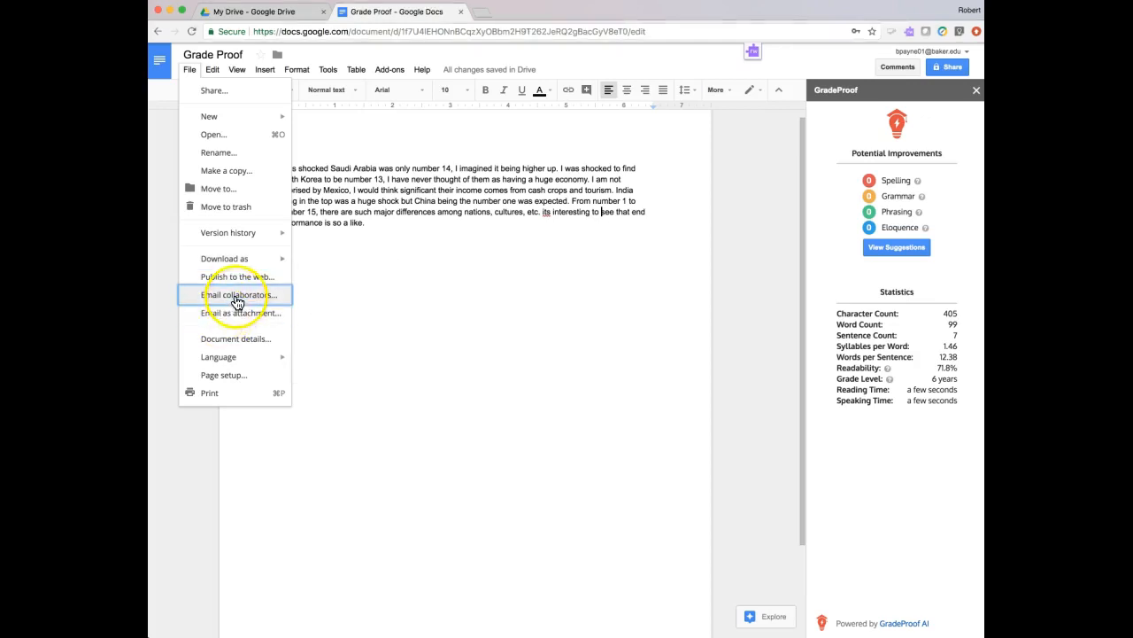
{"action": "left_click", "coordinate": [425, 314]}
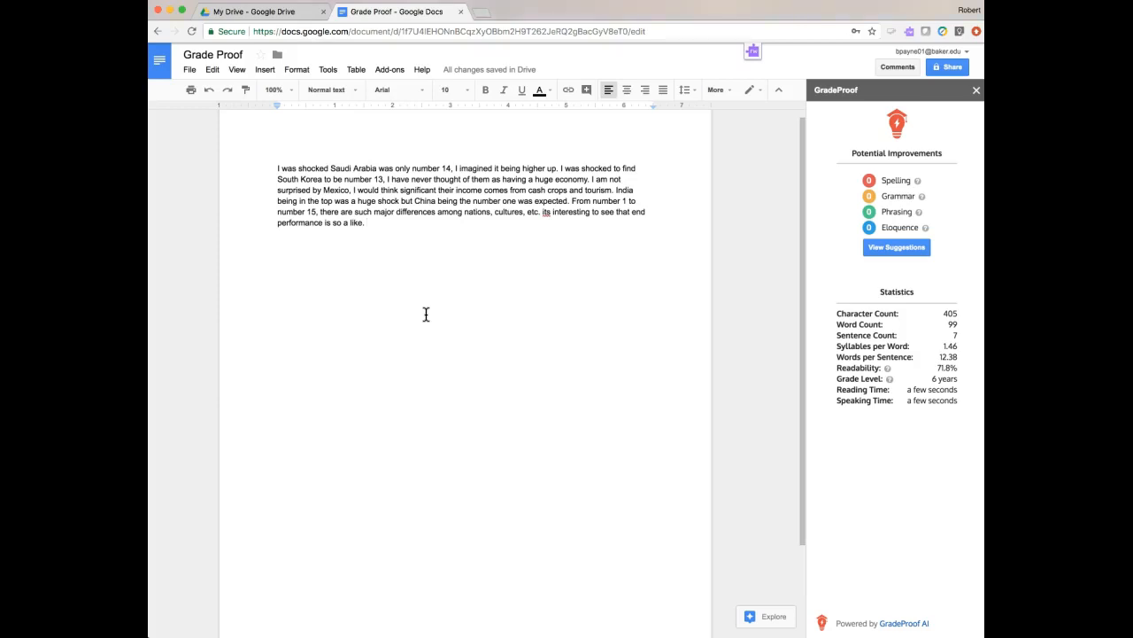
{"action": "left_click", "coordinate": [307, 399]}
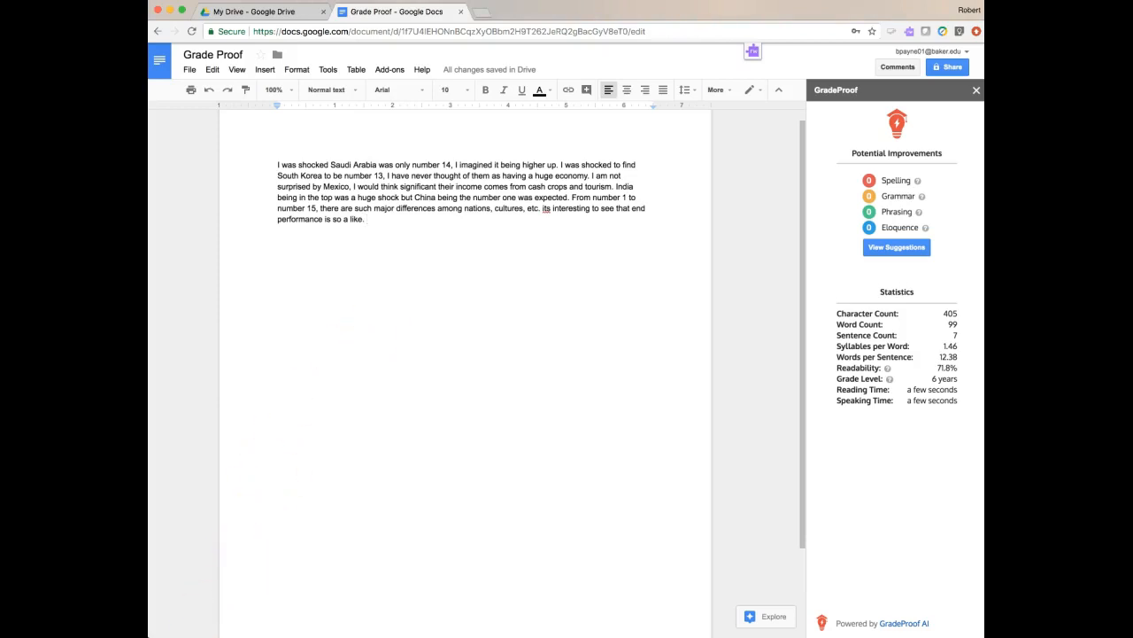